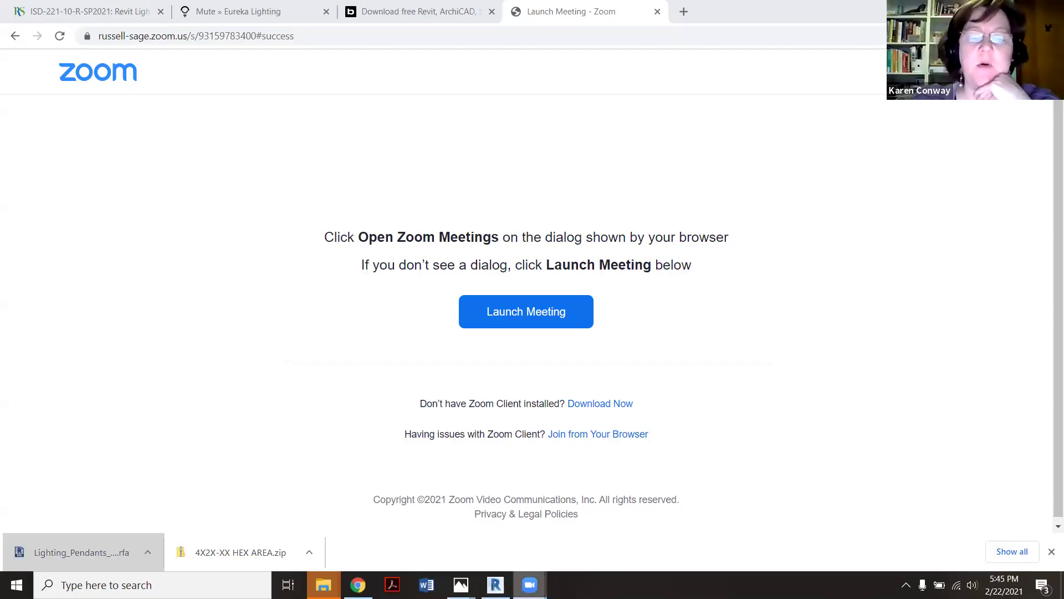
{"action": "mouse_move", "coordinate": [529, 585]}
{"action": "left_click", "coordinate": [466, 536]}
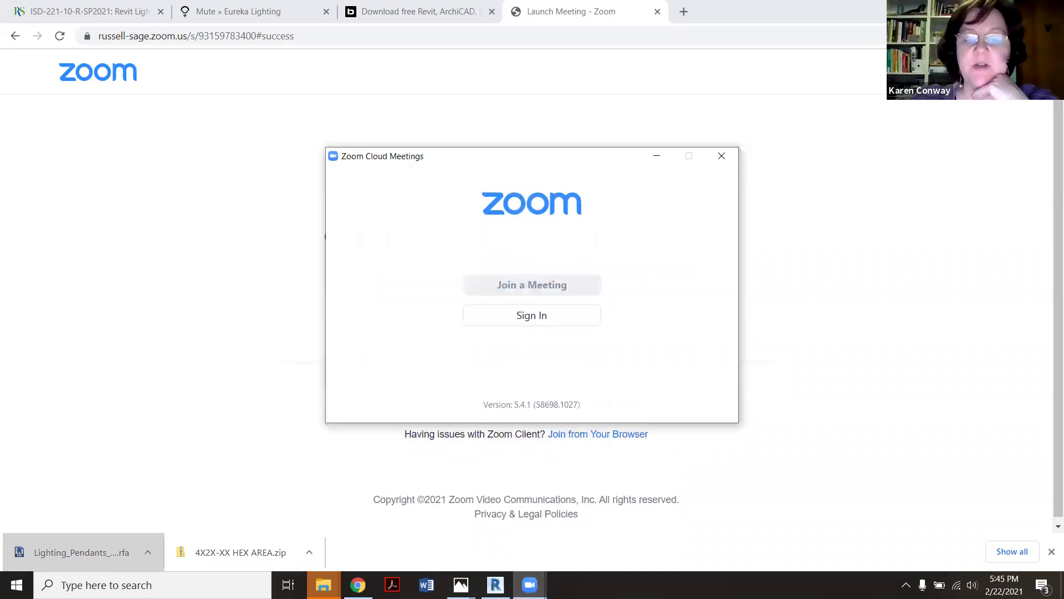
{"action": "left_click", "coordinate": [530, 585]}
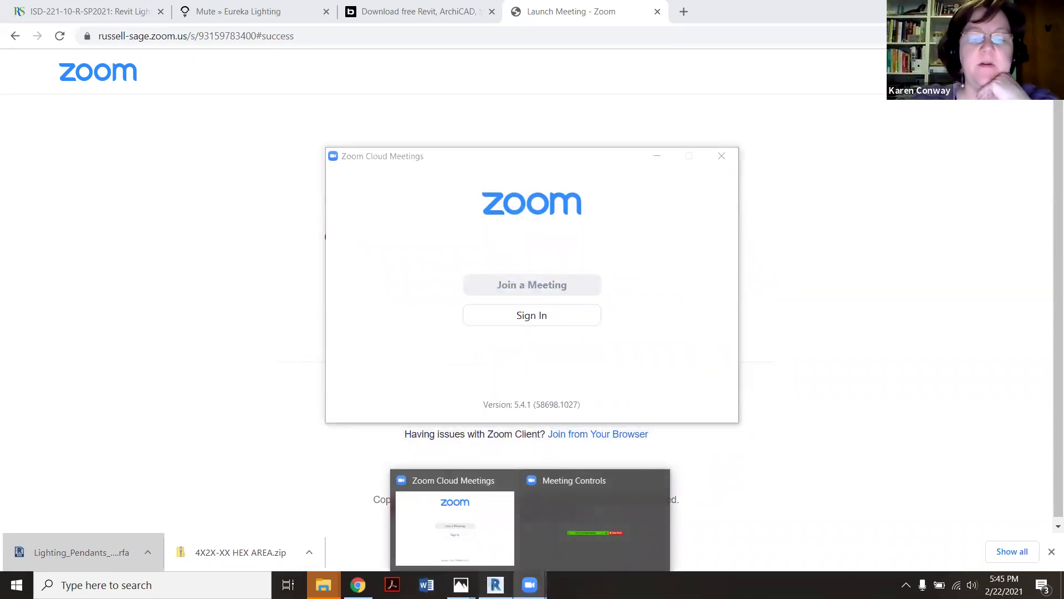
{"action": "key", "text": "alt+Tab"}
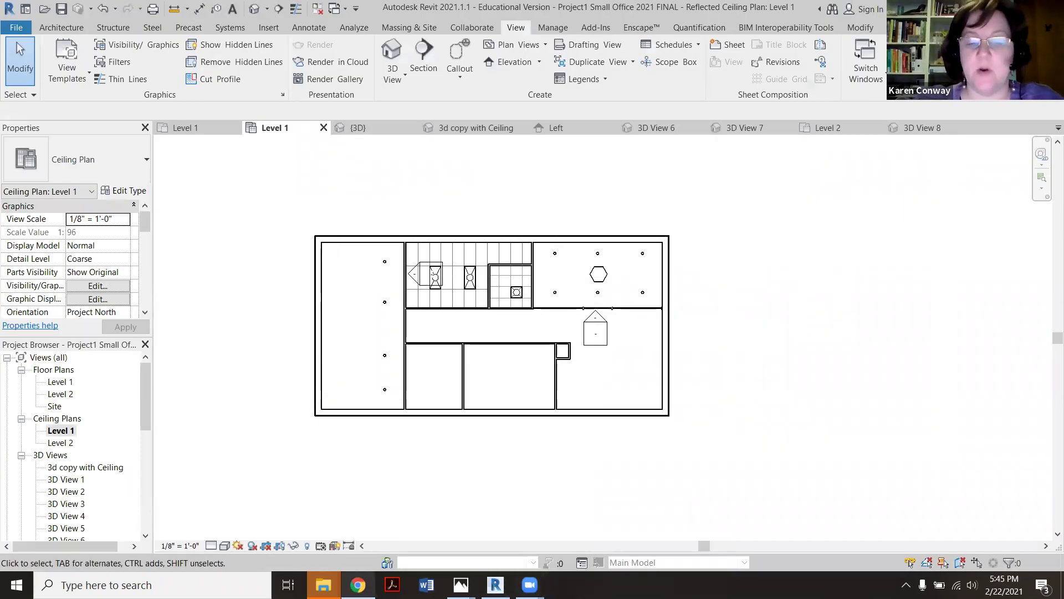
Switch to Chrome and open the Eureka Lighting products page linked from the Revit Lighting Families course page.
{"action": "mouse_move", "coordinate": [358, 585]}
{"action": "left_click", "coordinate": [357, 521]}
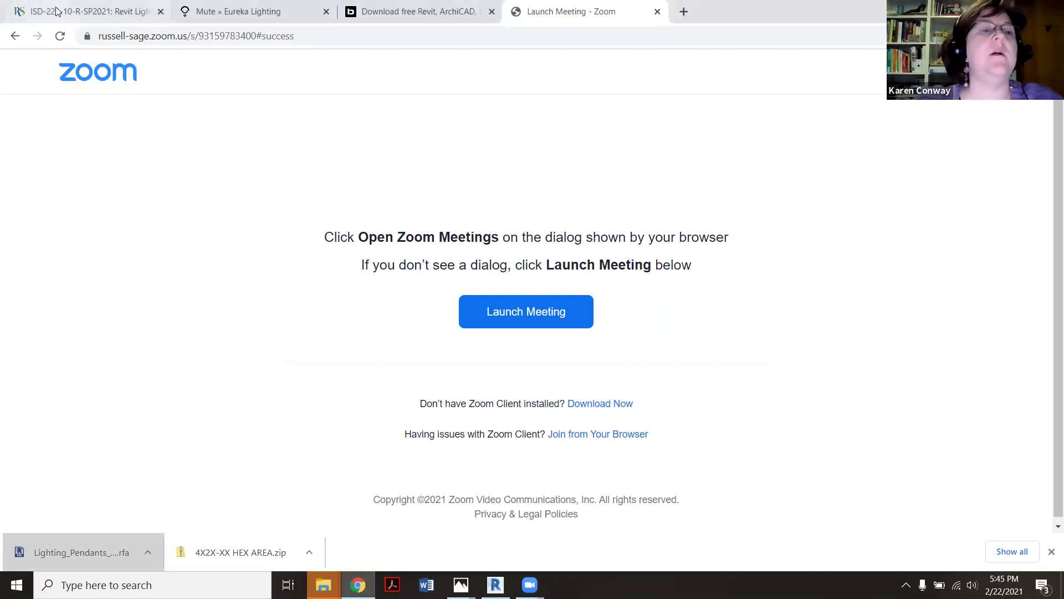
{"action": "left_click", "coordinate": [89, 11]}
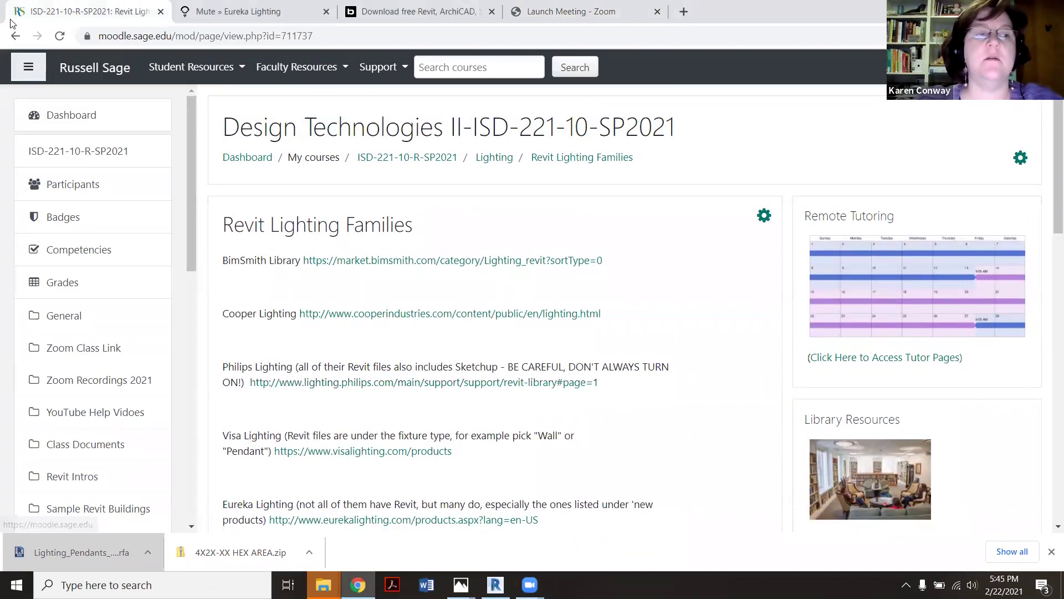
{"action": "left_click", "coordinate": [15, 36]}
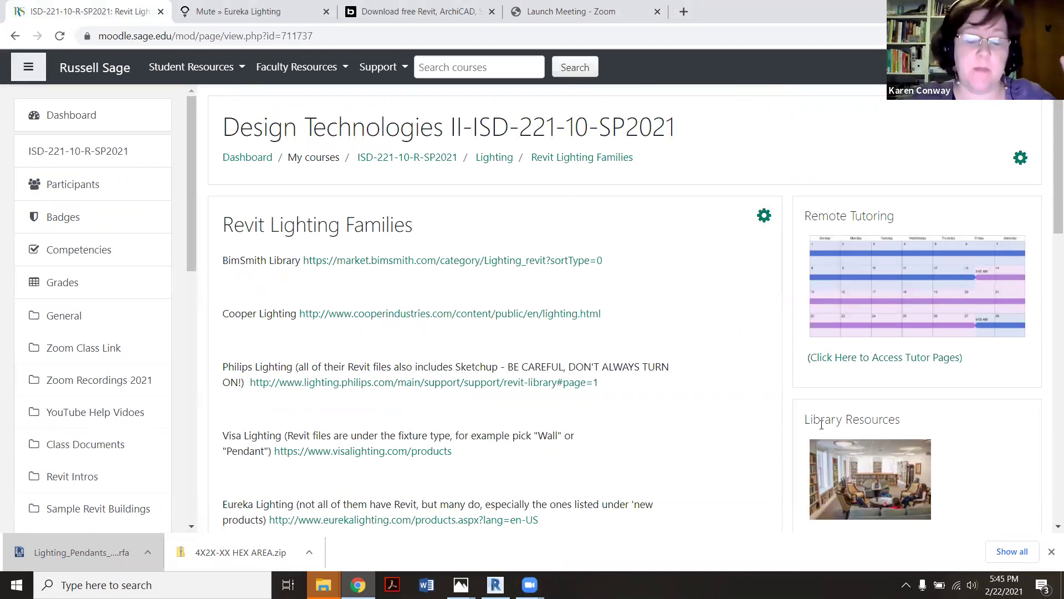
{"action": "scroll", "coordinate": [468, 387], "scroll_direction": "down", "scroll_amount": 3}
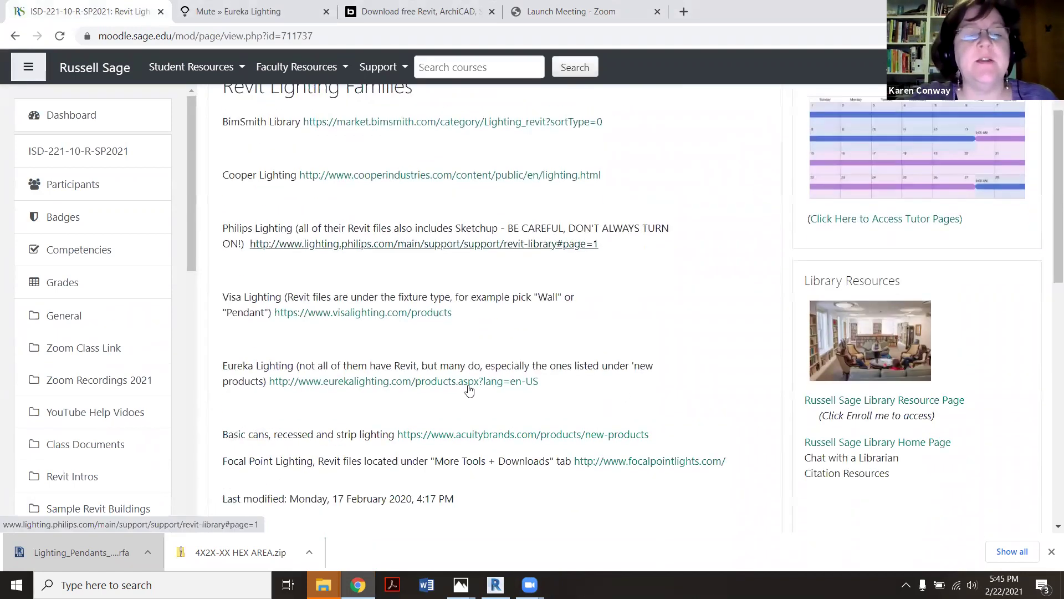
{"action": "left_click", "coordinate": [386, 382]}
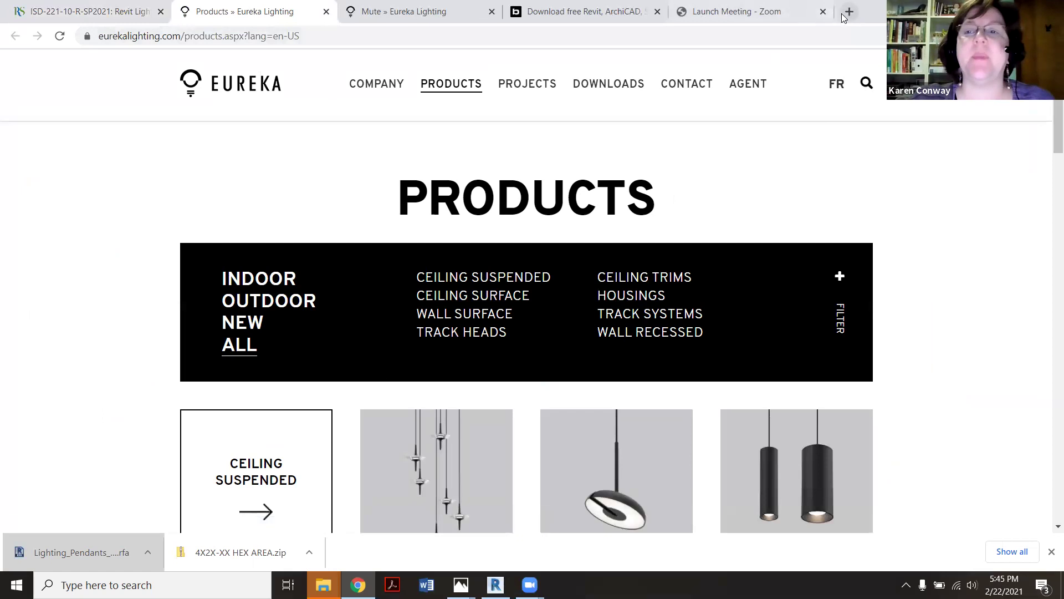
Close the Zoom launch page and download the Revit files from the Mute pendant's product page.
{"action": "left_click", "coordinate": [823, 12]}
{"action": "scroll", "coordinate": [559, 295], "scroll_direction": "down", "scroll_amount": 6}
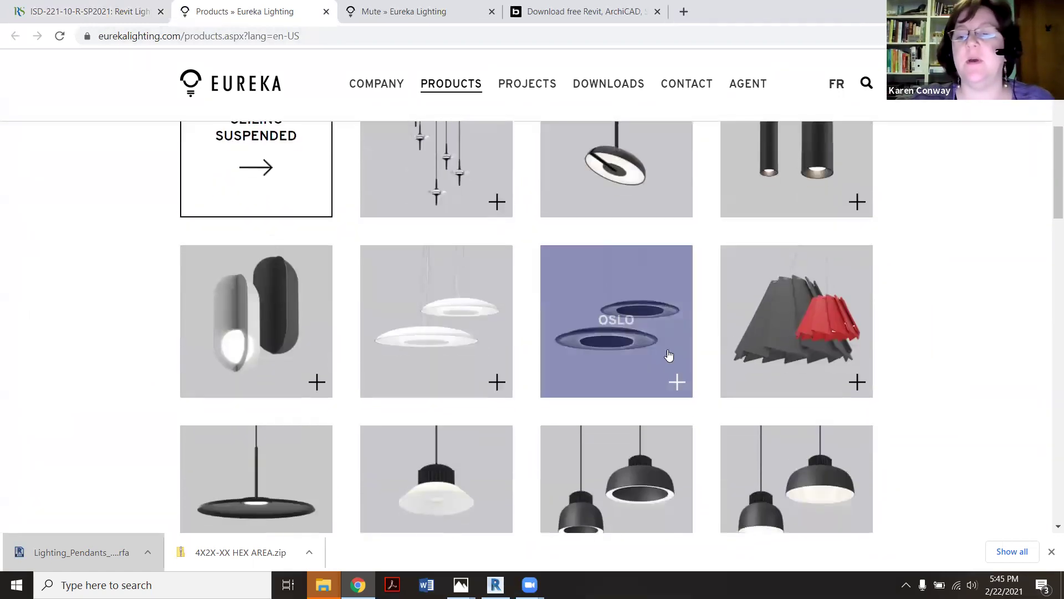
{"action": "left_click", "coordinate": [801, 327]}
{"action": "scroll", "coordinate": [475, 361], "scroll_direction": "down", "scroll_amount": 3}
{"action": "left_click", "coordinate": [442, 232]}
{"action": "scroll", "coordinate": [439, 238], "scroll_direction": "down", "scroll_amount": 5}
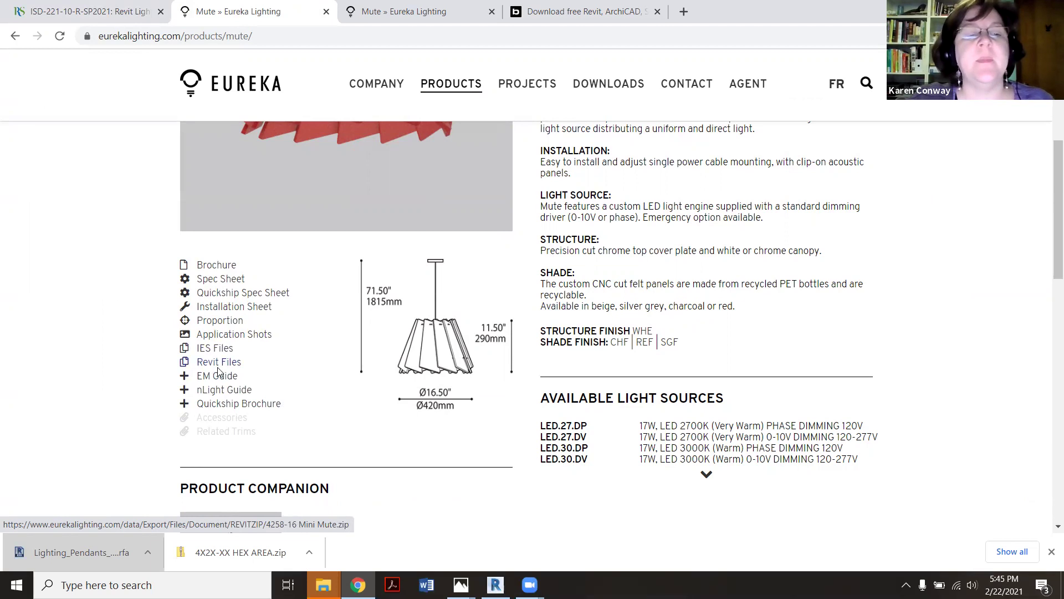
{"action": "left_click", "coordinate": [219, 362]}
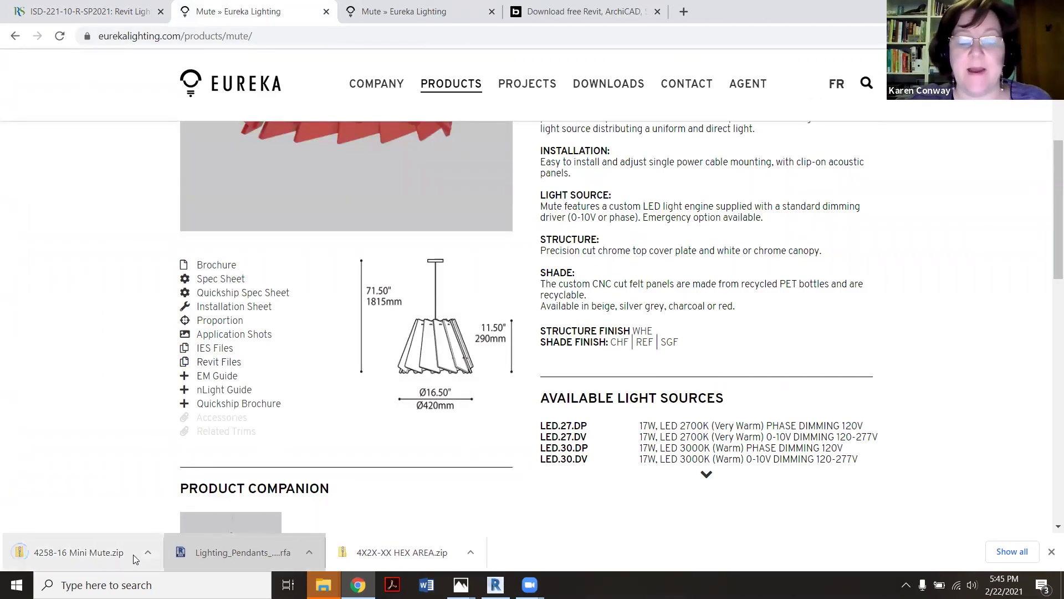
Extract the downloaded 4258-16 Mini Mute.zip archive to its own folder in Downloads.
{"action": "left_click", "coordinate": [112, 560]}
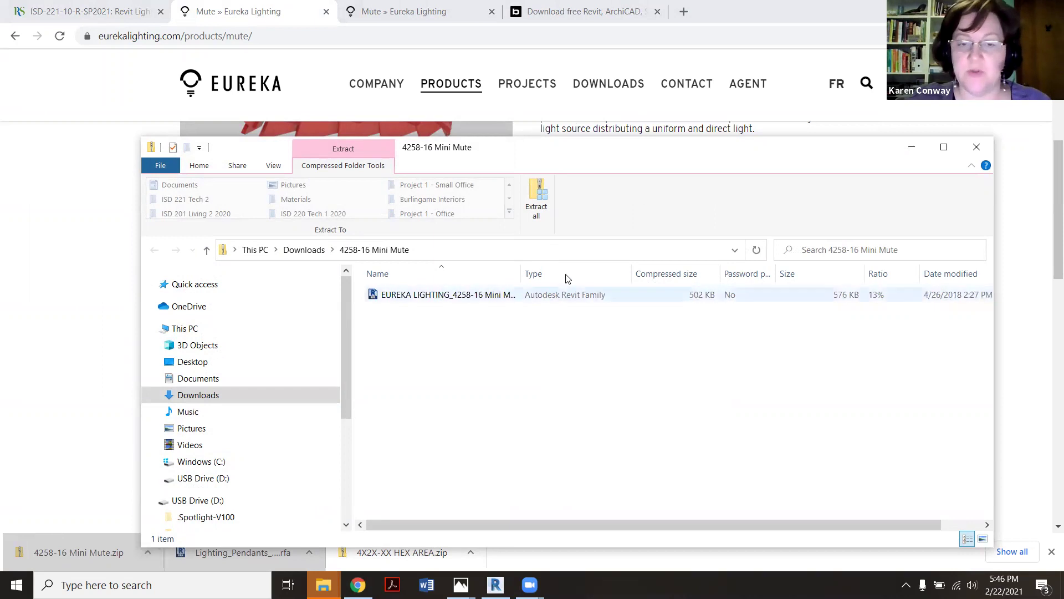
{"action": "left_click", "coordinate": [540, 203]}
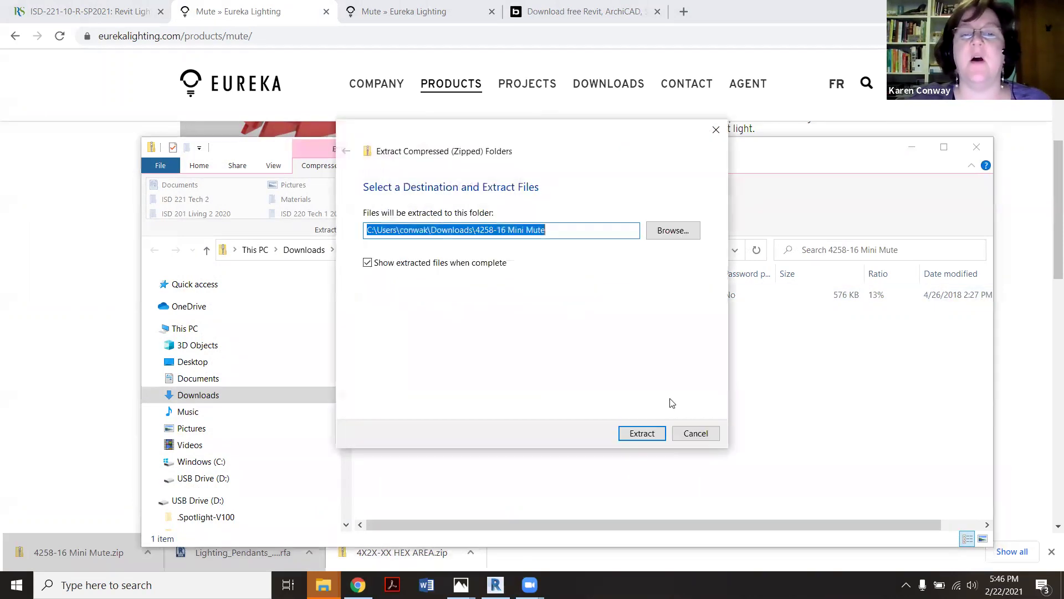
{"action": "left_click", "coordinate": [642, 433]}
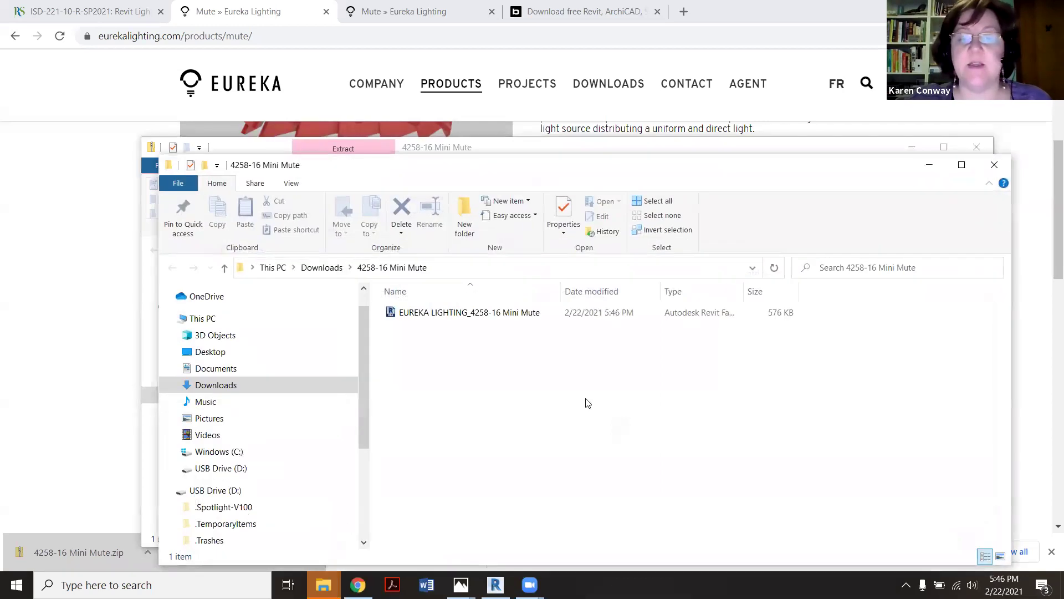
Open the extracted Mini Mute family in Revit with a model upgrade and load it into Project1 Small Office 2021 FINAL.rvt.
{"action": "double_click", "coordinate": [448, 312]}
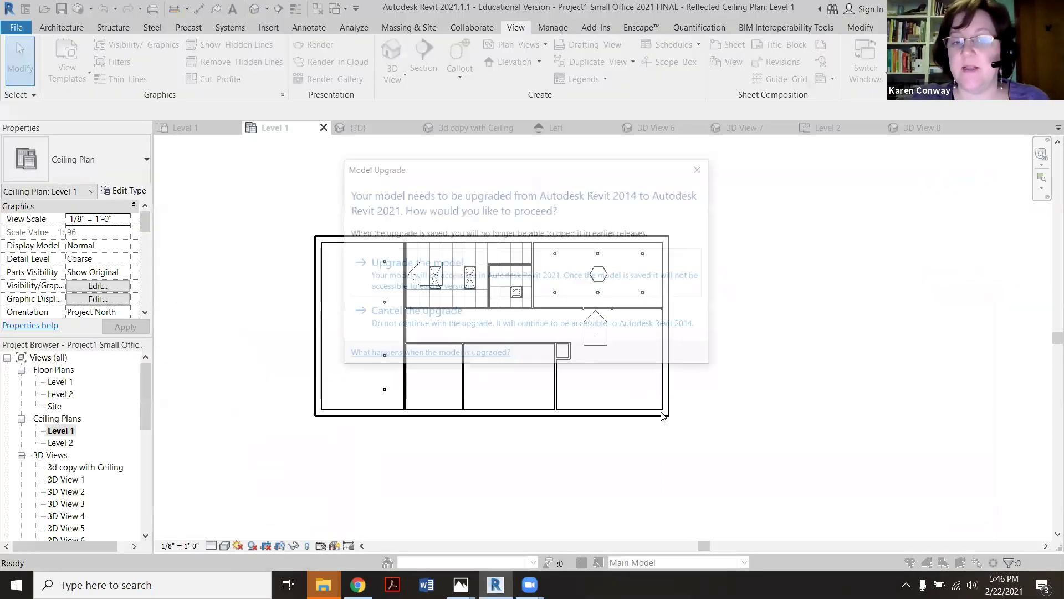
{"action": "left_click", "coordinate": [464, 277]}
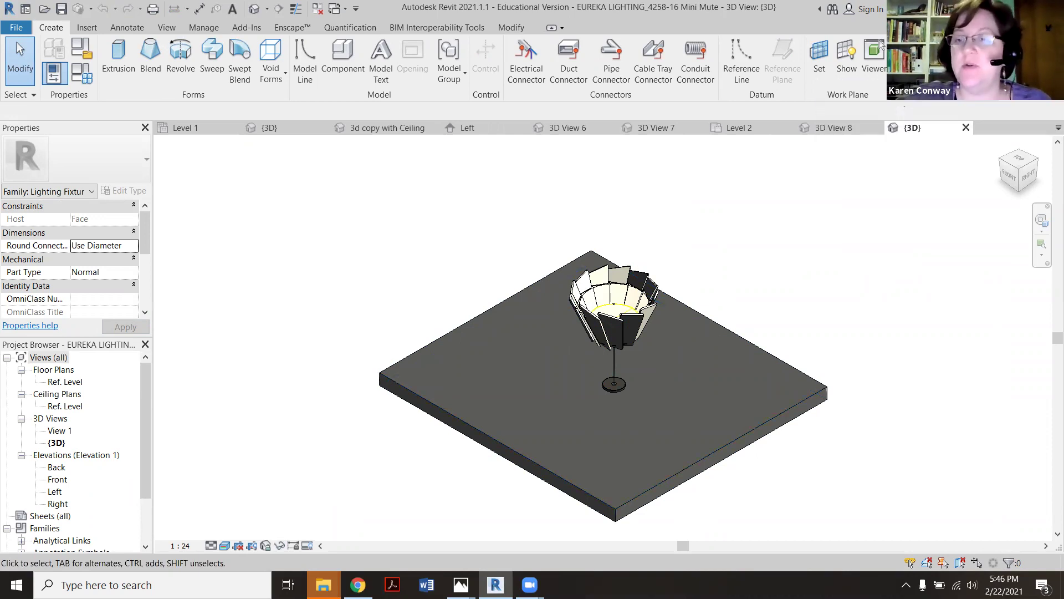
{"action": "left_click", "coordinate": [883, 47]}
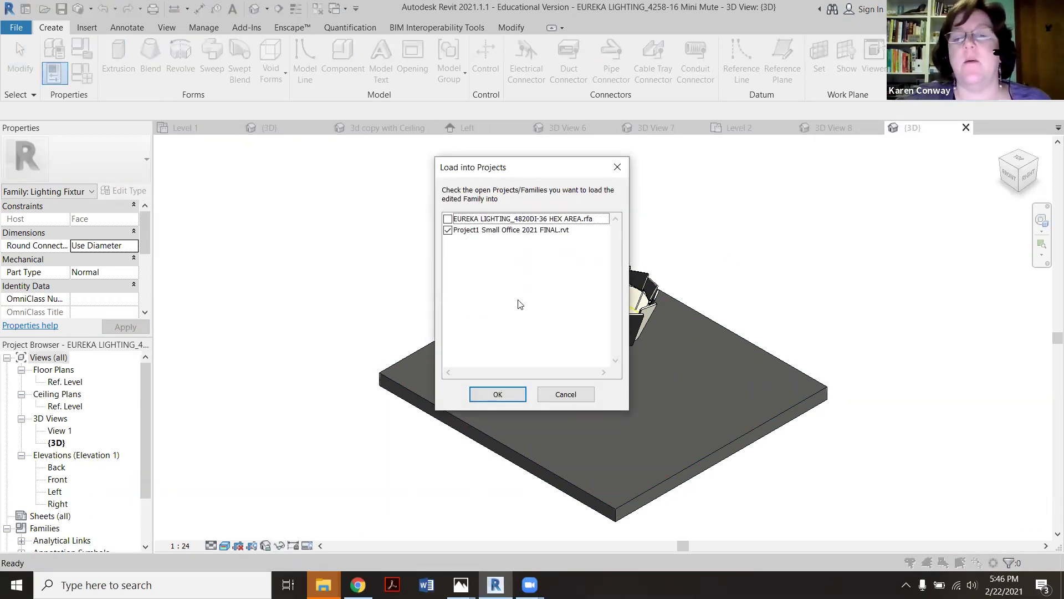
{"action": "left_click", "coordinate": [508, 394]}
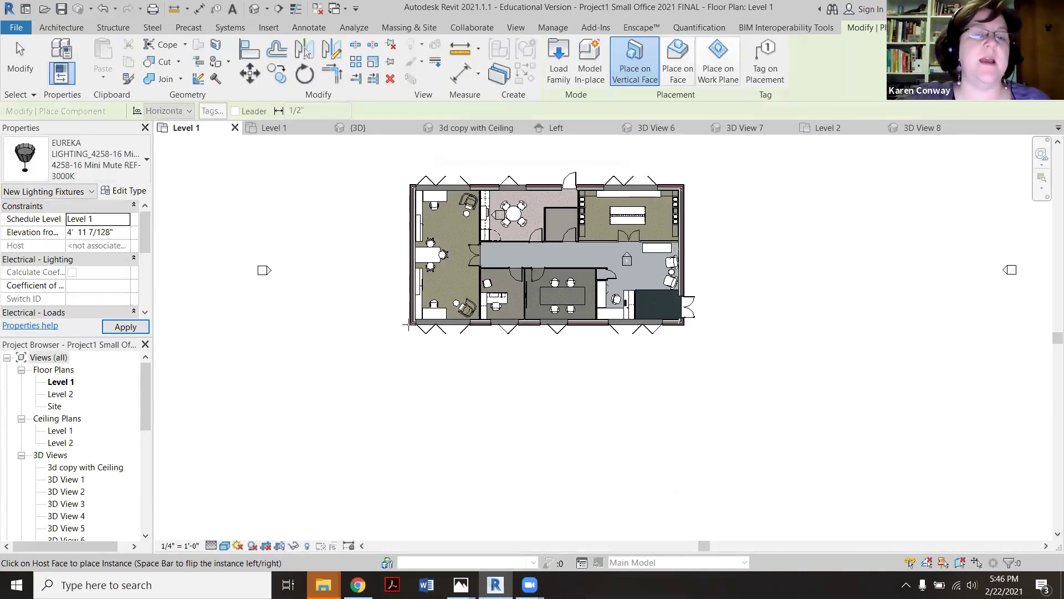
In the Level 1 ceiling plan, place the Mini Mute pendant with Place on Face in the small office below the corridor, about 5'-0" from its right wall.
{"action": "scroll", "coordinate": [522, 199], "scroll_direction": "up", "scroll_amount": 2}
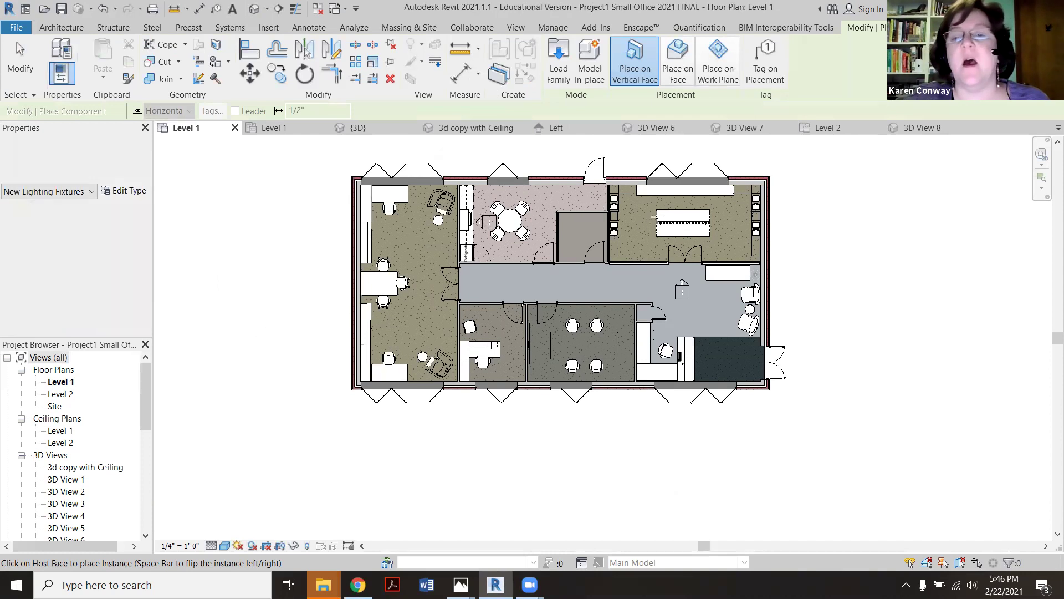
{"action": "scroll", "coordinate": [665, 215], "scroll_direction": "up", "scroll_amount": 1}
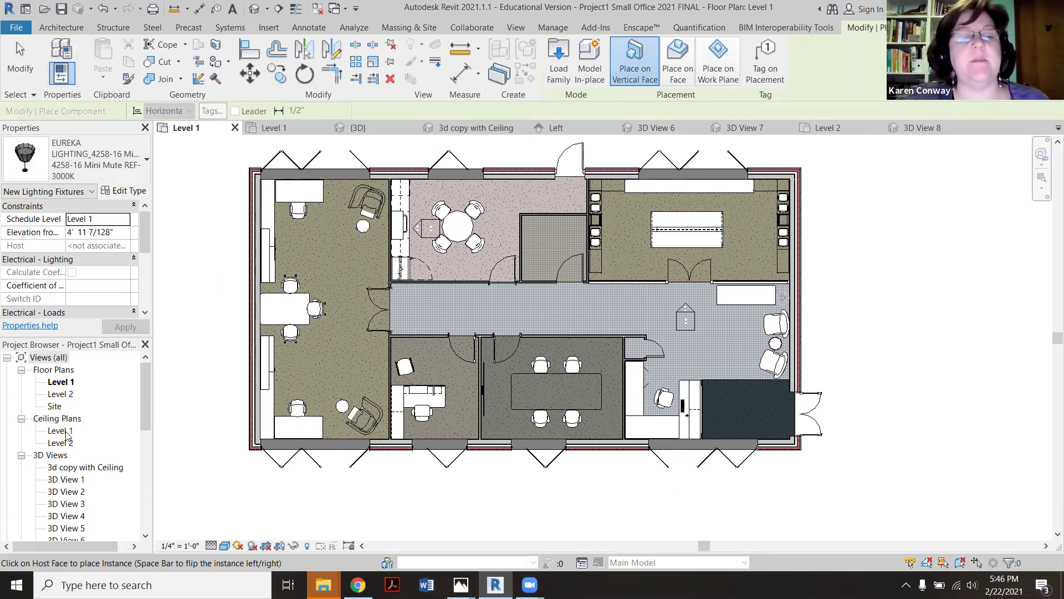
{"action": "double_click", "coordinate": [61, 431]}
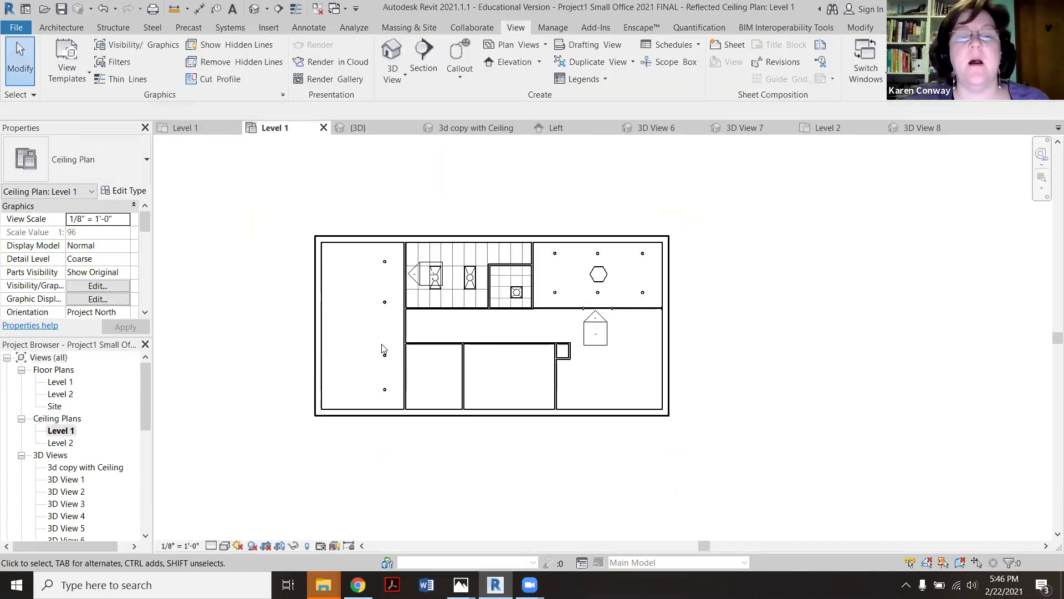
{"action": "scroll", "coordinate": [376, 336], "scroll_direction": "up", "scroll_amount": 1}
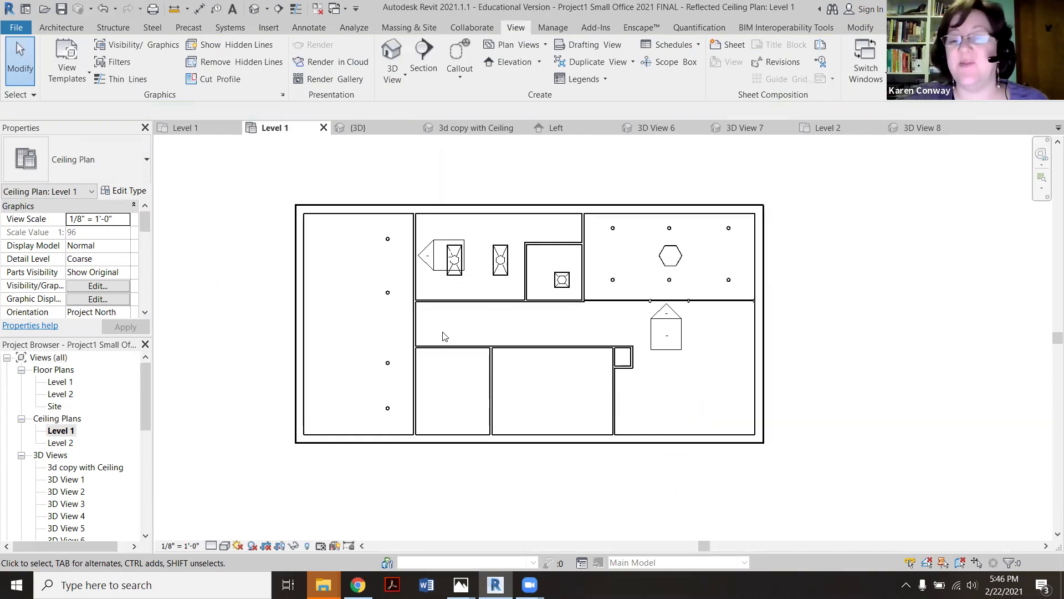
{"action": "left_click", "coordinate": [69, 28]}
{"action": "left_click", "coordinate": [167, 62]}
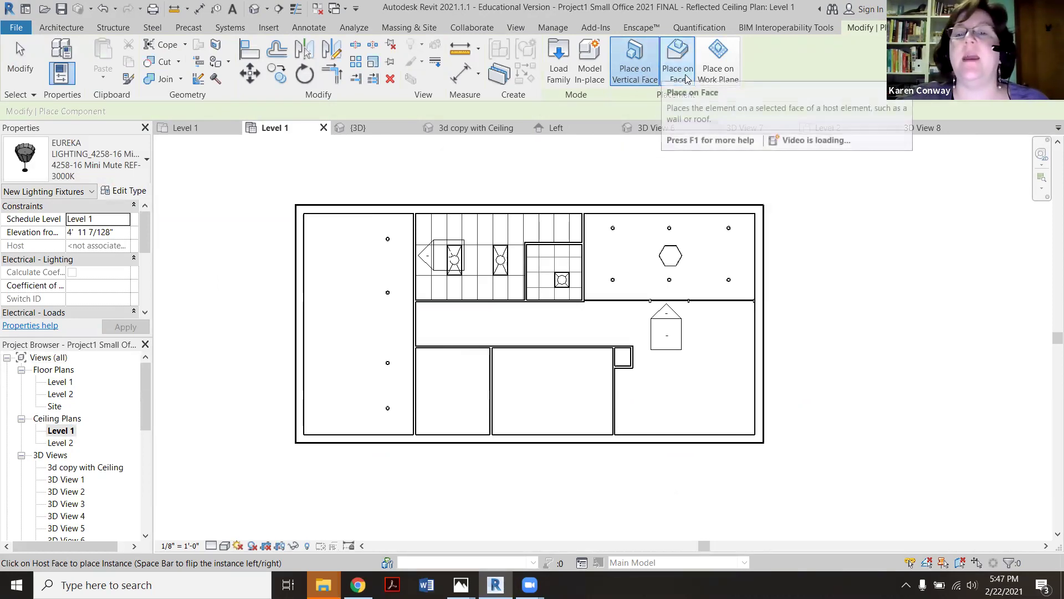
{"action": "left_click", "coordinate": [678, 61]}
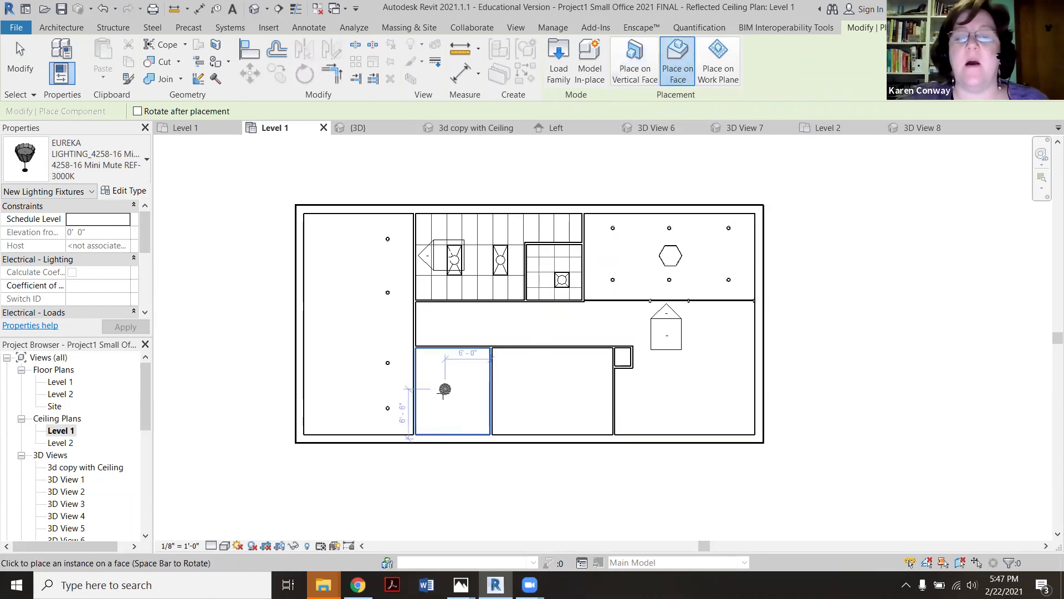
{"action": "scroll", "coordinate": [445, 392], "scroll_direction": "up", "scroll_amount": 2}
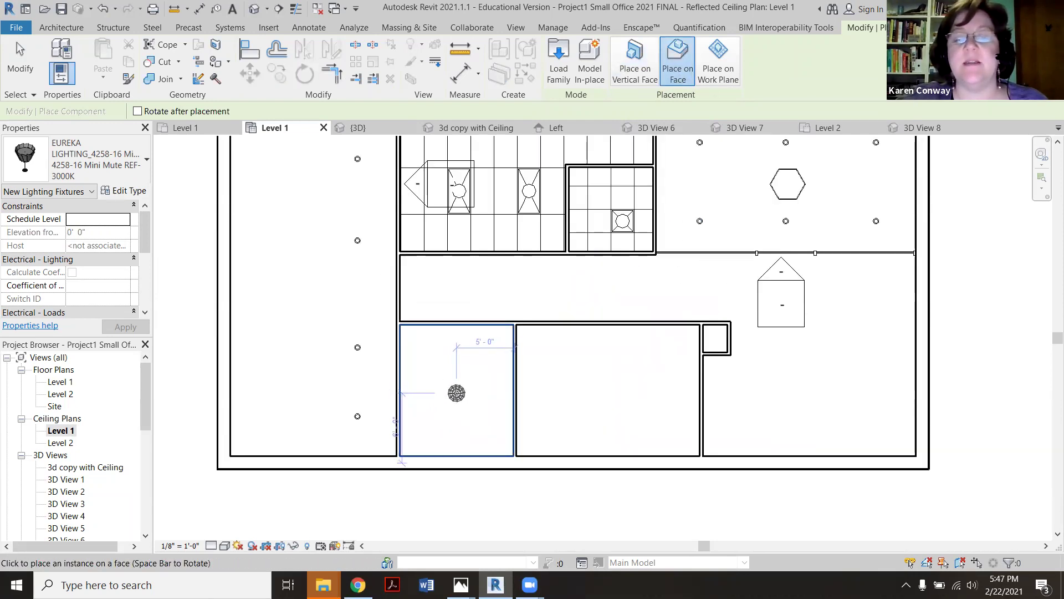
{"action": "left_click", "coordinate": [457, 393]}
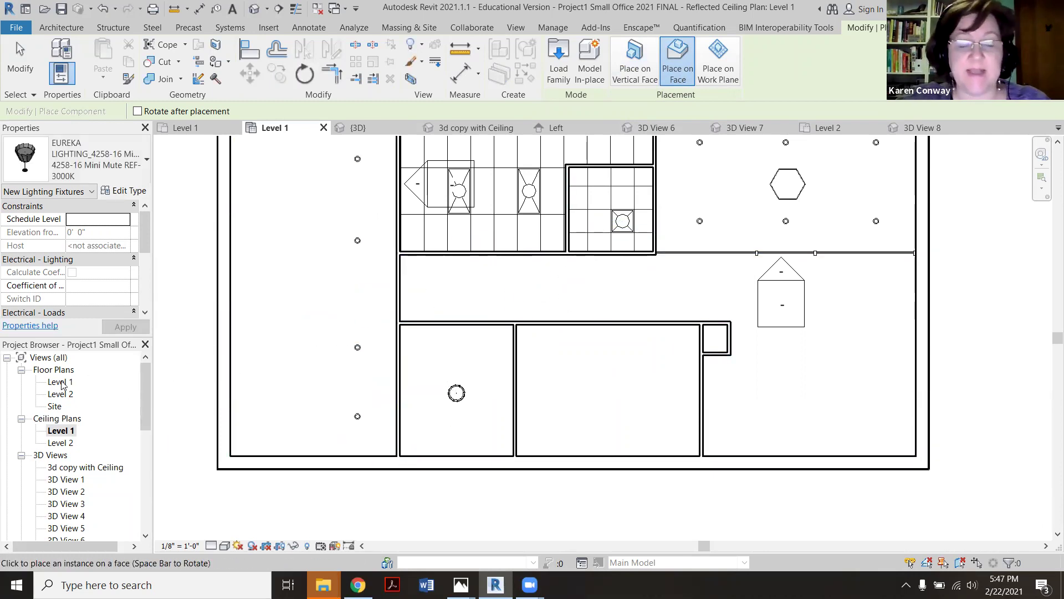
Create a camera view from the Level 1 floor plan, looking diagonally across the small office from its upper-left corner past the exterior wall.
{"action": "double_click", "coordinate": [60, 382]}
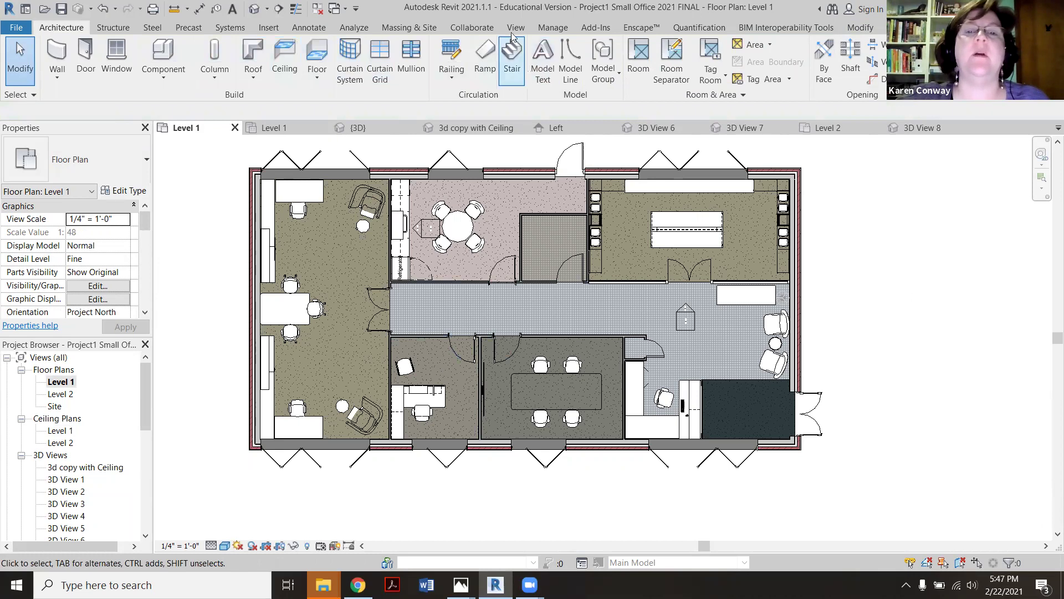
{"action": "left_click", "coordinate": [515, 31]}
{"action": "left_click", "coordinate": [400, 80]}
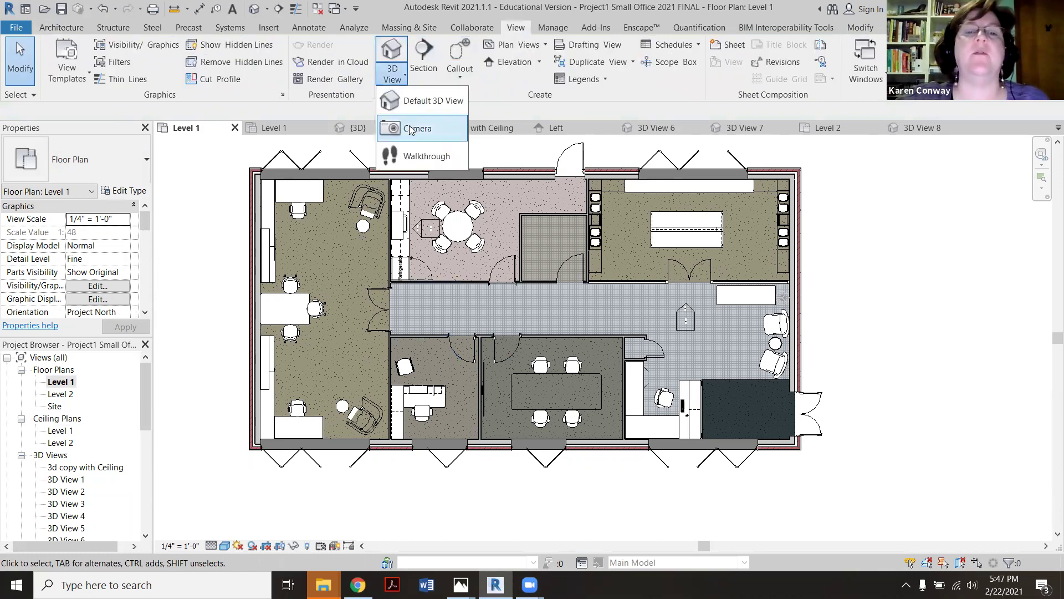
{"action": "left_click", "coordinate": [410, 128]}
{"action": "left_click", "coordinate": [420, 348]}
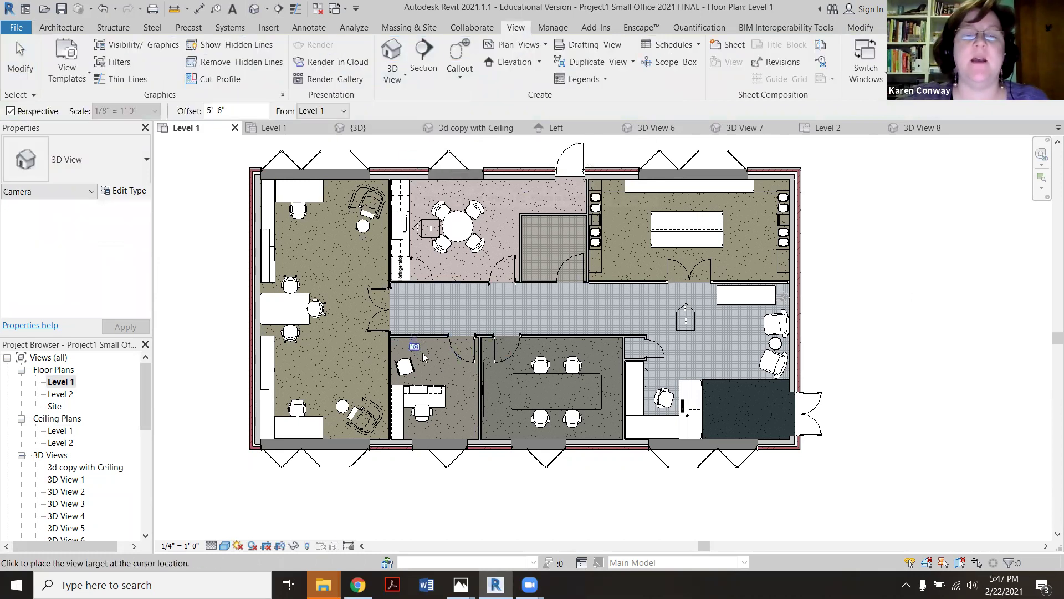
{"action": "scroll", "coordinate": [443, 344], "scroll_direction": "down", "scroll_amount": 3}
{"action": "left_click", "coordinate": [497, 456]}
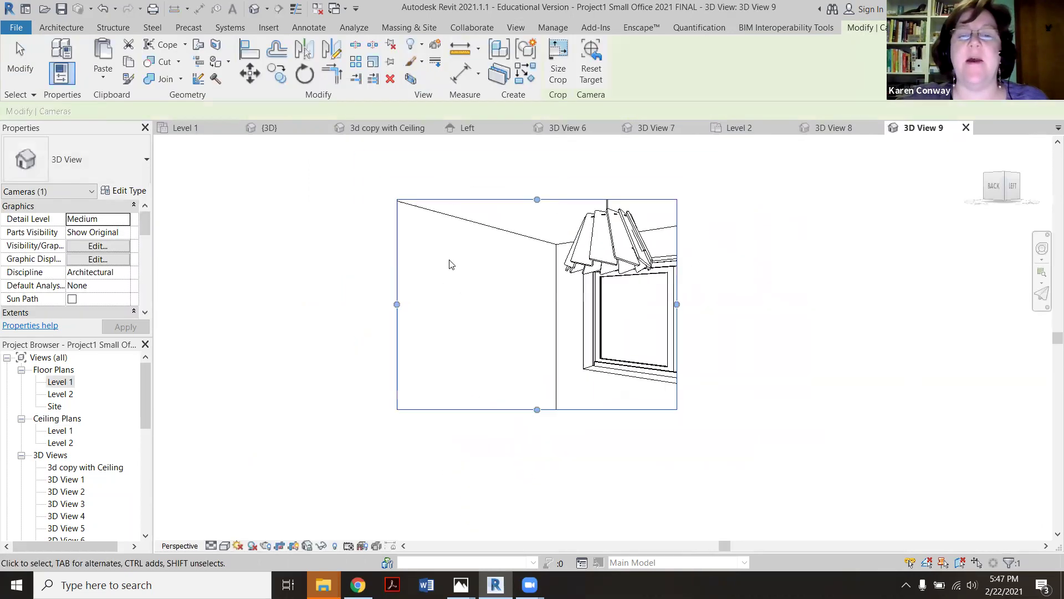
Enlarge the camera view's crop region downward, to the right and upward to include the desk, window and the pendant's ceiling canopy.
{"action": "left_click_drag", "start_coordinate": [537, 409], "coordinate": [536, 525]}
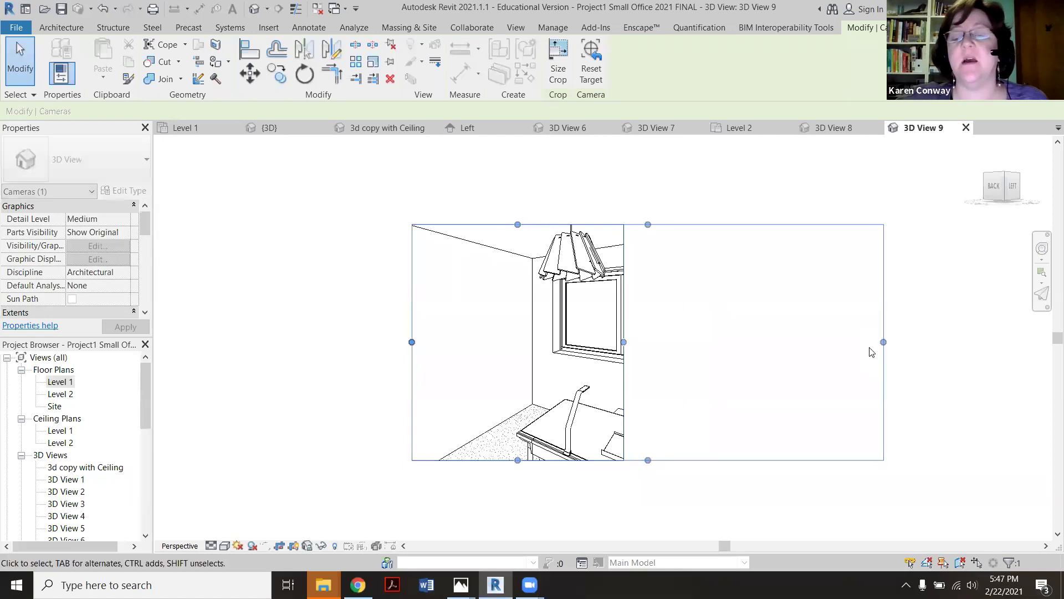
{"action": "left_click_drag", "start_coordinate": [624, 342], "coordinate": [881, 346]}
{"action": "key", "text": "Escape"}
{"action": "left_click", "coordinate": [674, 225]}
{"action": "left_click_drag", "start_coordinate": [673, 225], "coordinate": [519, 161]}
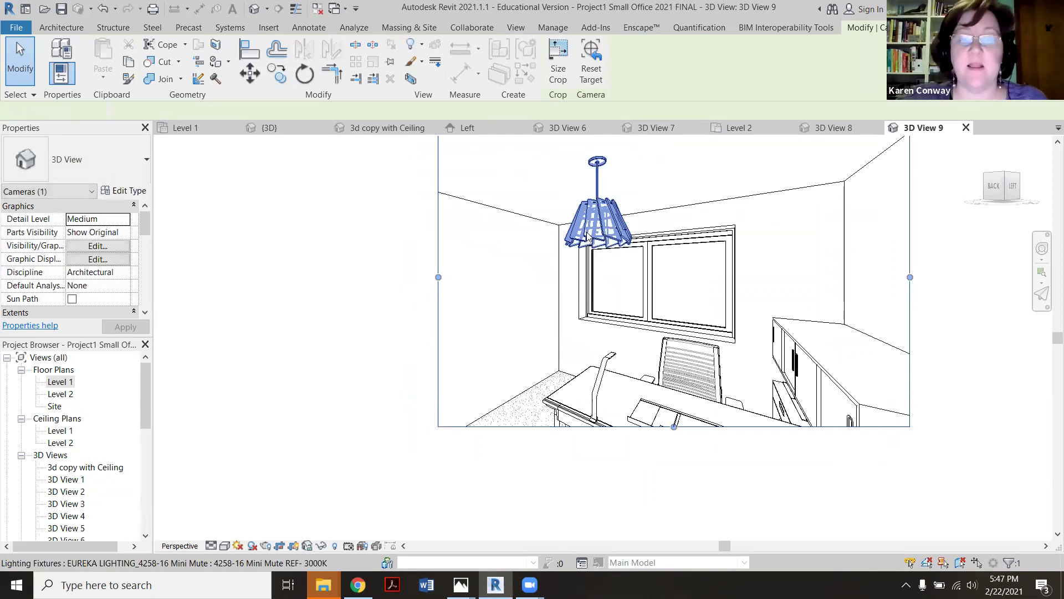
Set the Mini Mute pendant type's cable length to 3' in the small office camera view.
{"action": "left_click", "coordinate": [587, 232]}
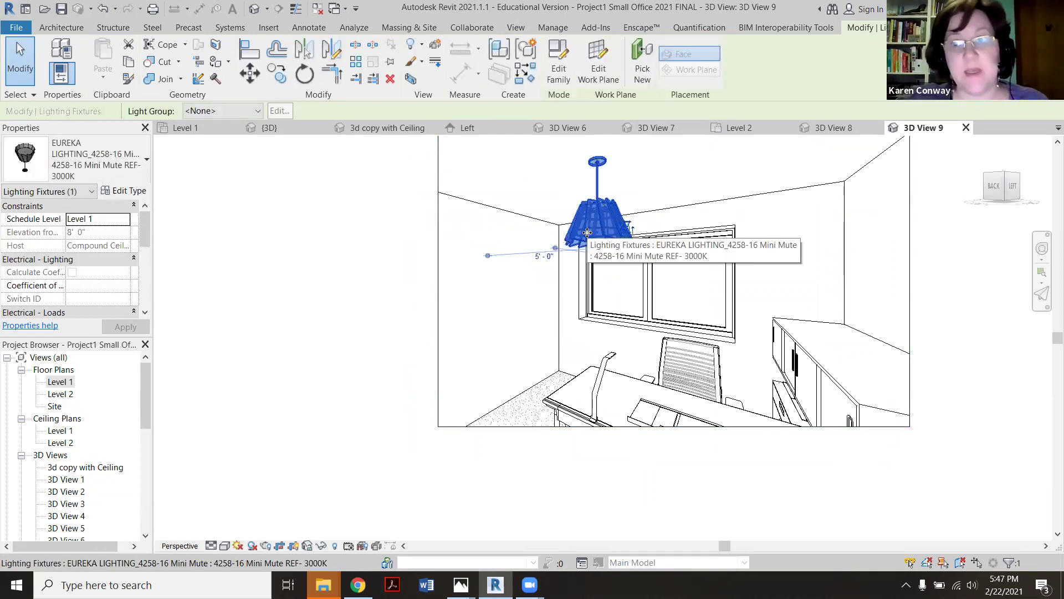
{"action": "left_click", "coordinate": [124, 194]}
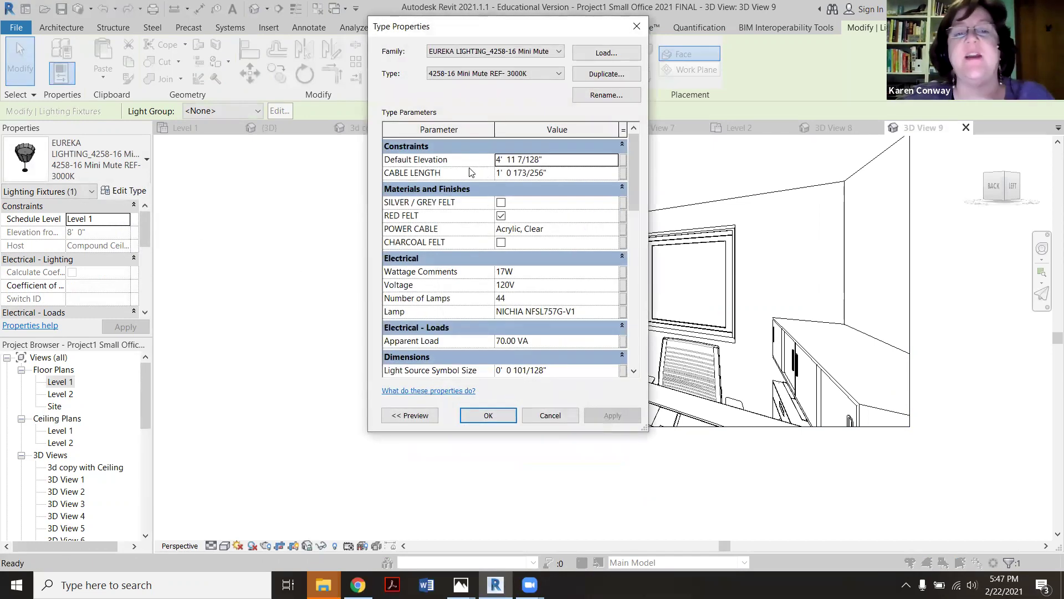
{"action": "left_click", "coordinate": [563, 172]}
{"action": "type", "text": "3'"}
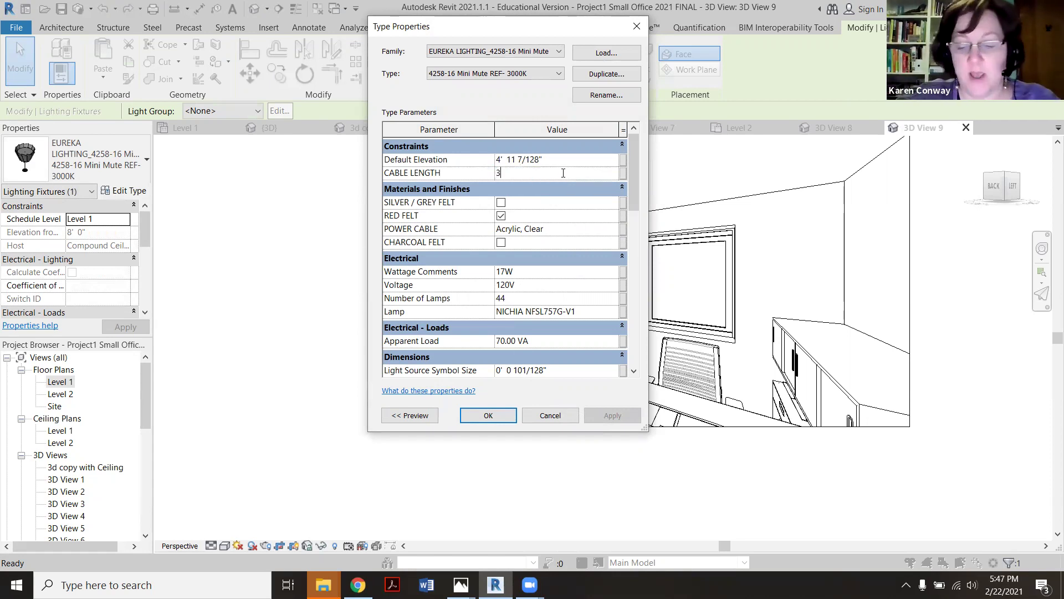
{"action": "left_click", "coordinate": [612, 413]}
{"action": "left_click", "coordinate": [487, 415]}
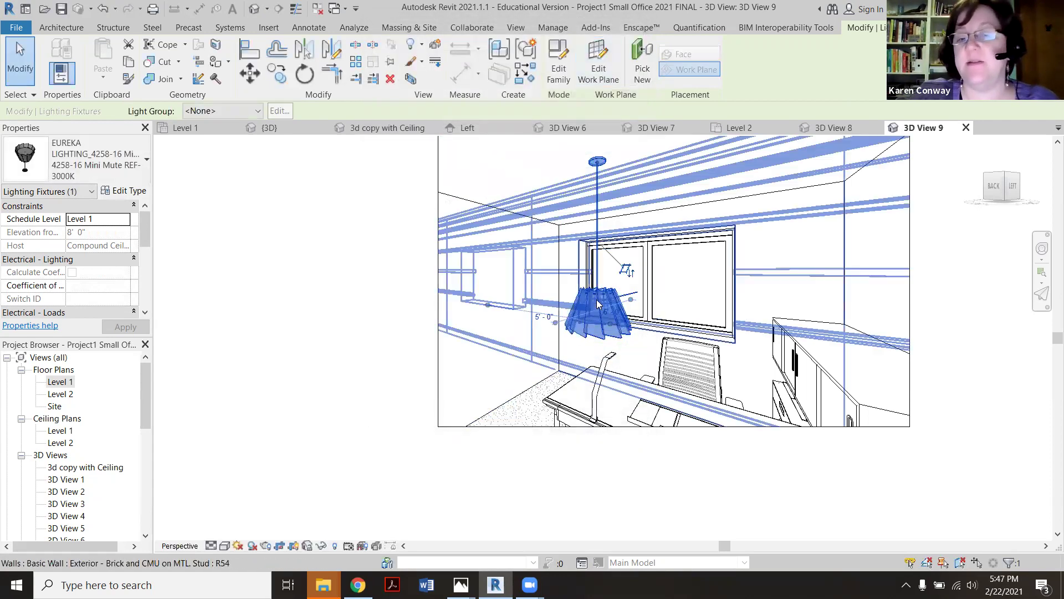
{"action": "left_click", "coordinate": [352, 378]}
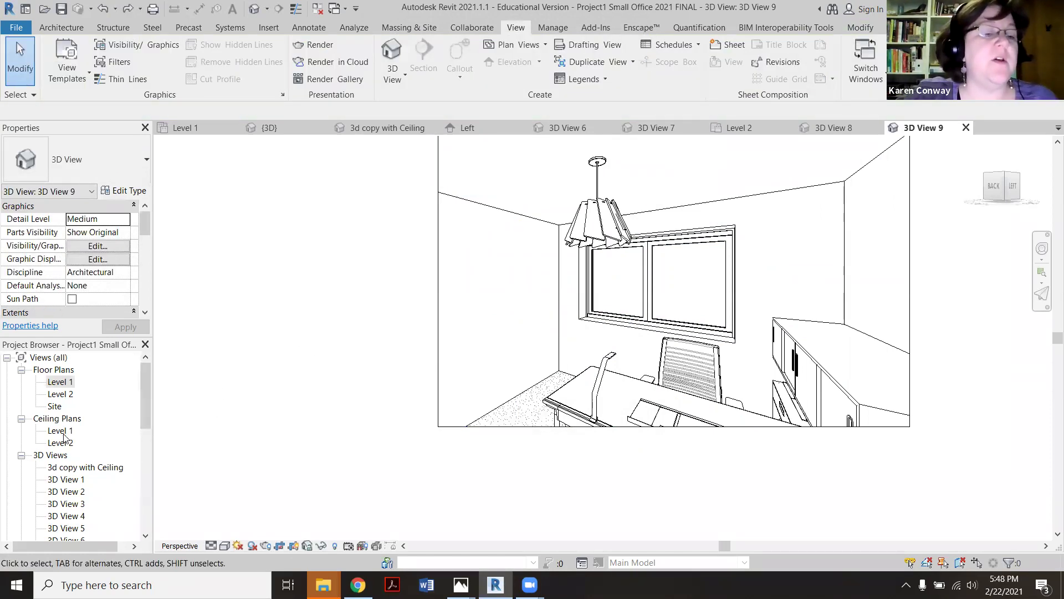
Go through the Level 1 floor plan to 3D View 7, showing the hexagonal pendant above the long table.
{"action": "double_click", "coordinate": [61, 382]}
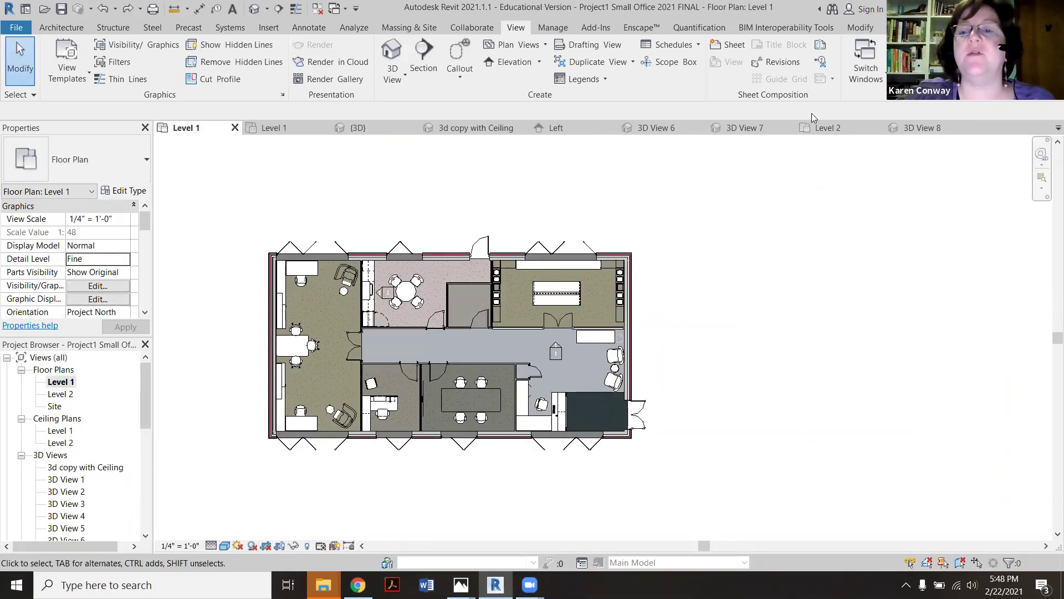
{"action": "left_click", "coordinate": [826, 129]}
{"action": "left_click", "coordinate": [768, 131]}
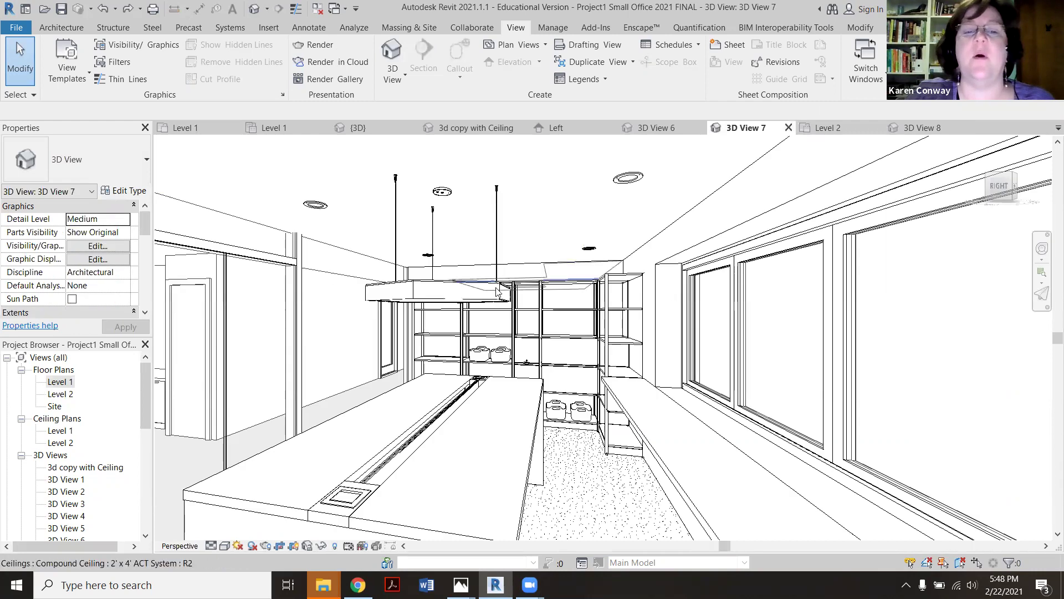
{"action": "middle_click_drag", "start_coordinate": [443, 291], "coordinate": [488, 277]}
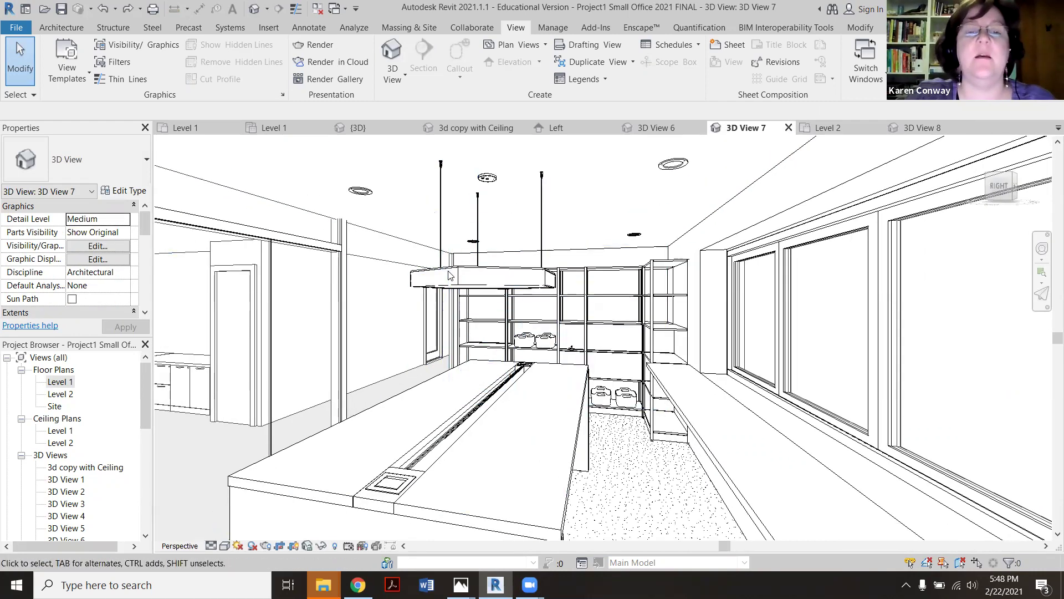
Set the hexagonal pendant type's cable length to 5'.
{"action": "left_click", "coordinate": [459, 216]}
{"action": "left_click", "coordinate": [476, 241]}
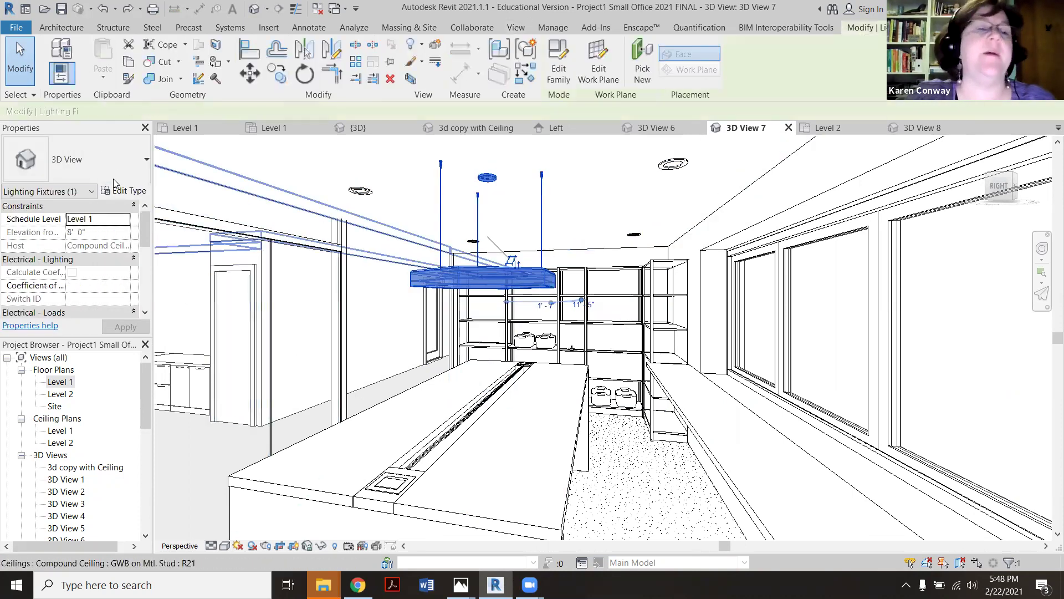
{"action": "left_click", "coordinate": [129, 191]}
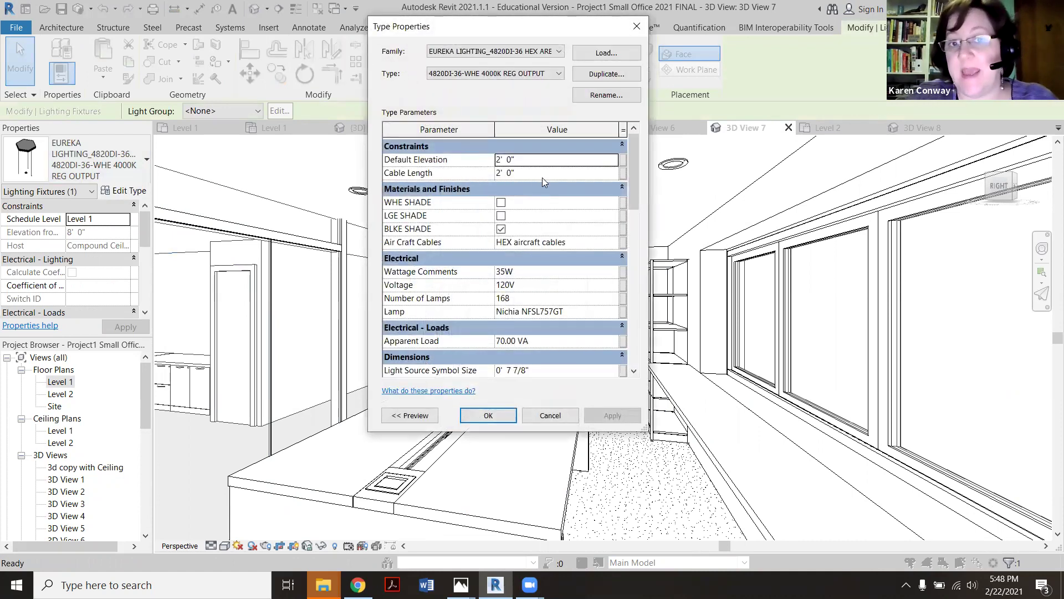
{"action": "left_click", "coordinate": [543, 172]}
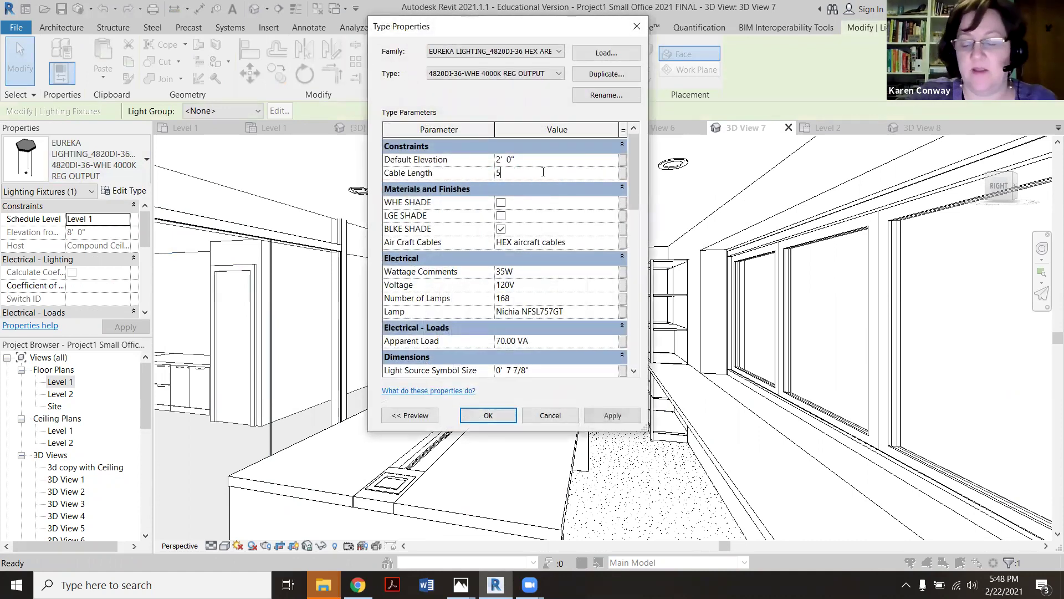
{"action": "left_click", "coordinate": [612, 415]}
{"action": "left_click", "coordinate": [488, 415]}
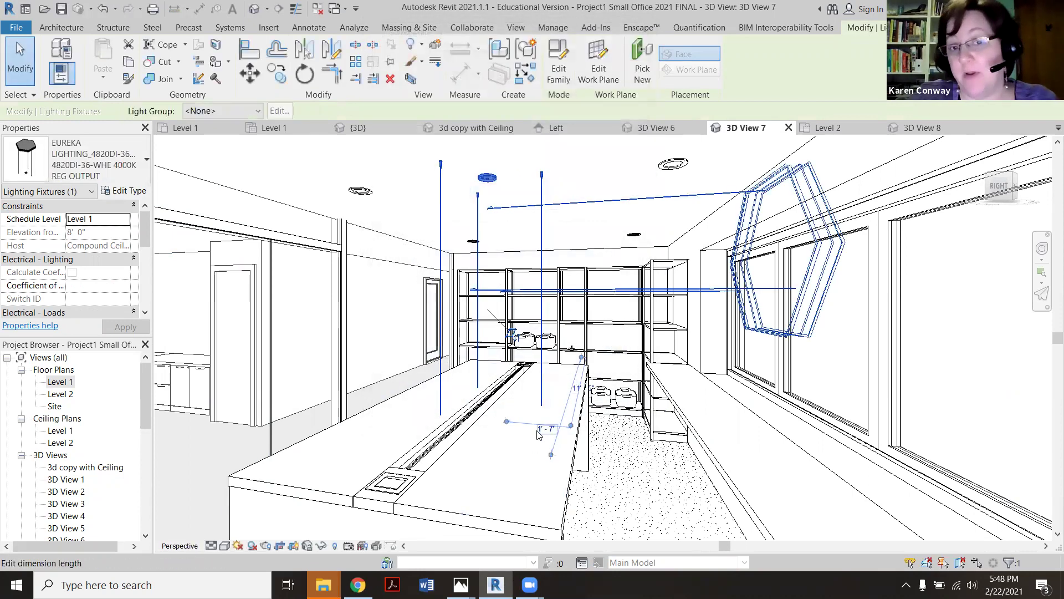
Return the hexagonal pendant type's cable length to 2' and clear the selection.
{"action": "left_click", "coordinate": [123, 191]}
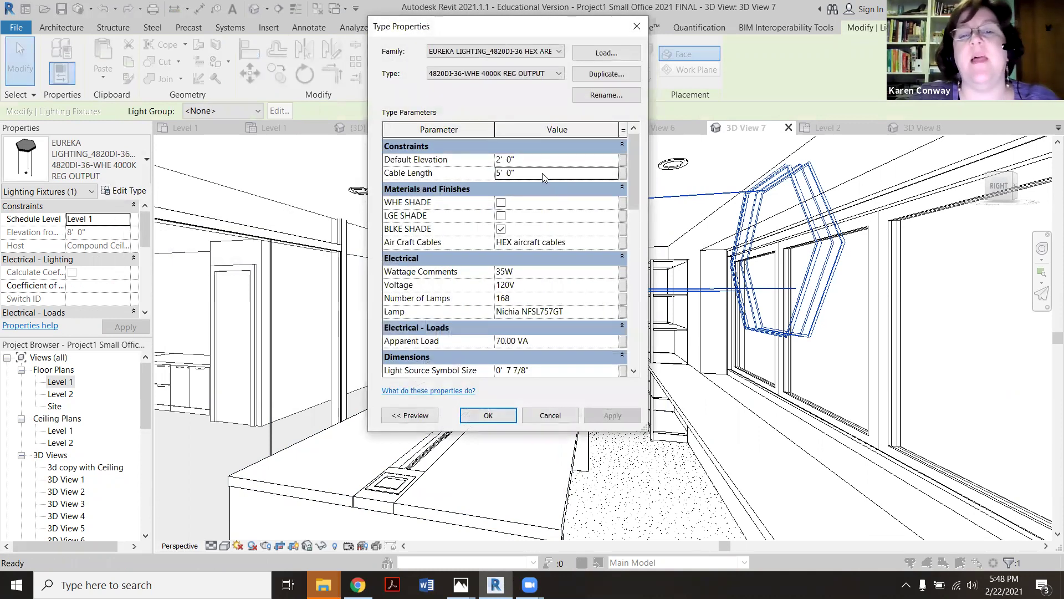
{"action": "left_click", "coordinate": [542, 172]}
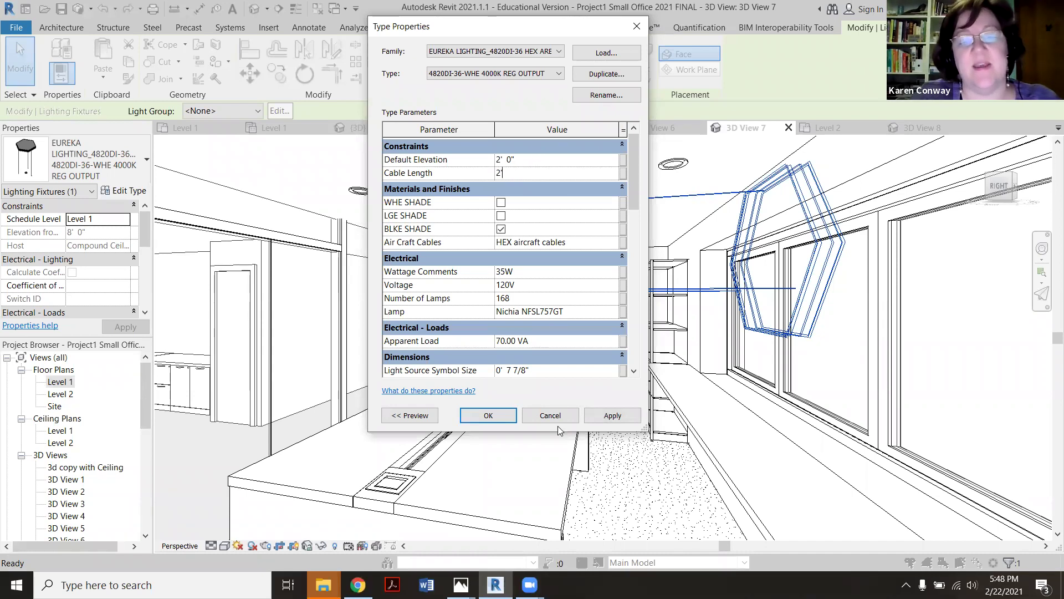
{"action": "left_click", "coordinate": [613, 416]}
{"action": "left_click", "coordinate": [488, 415]}
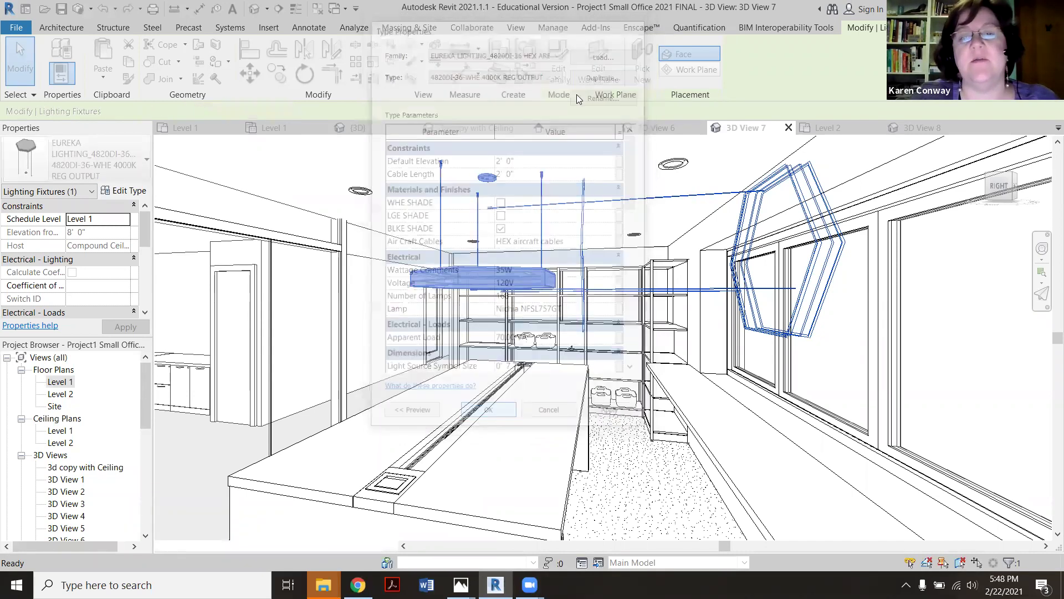
{"action": "key", "text": "Escape"}
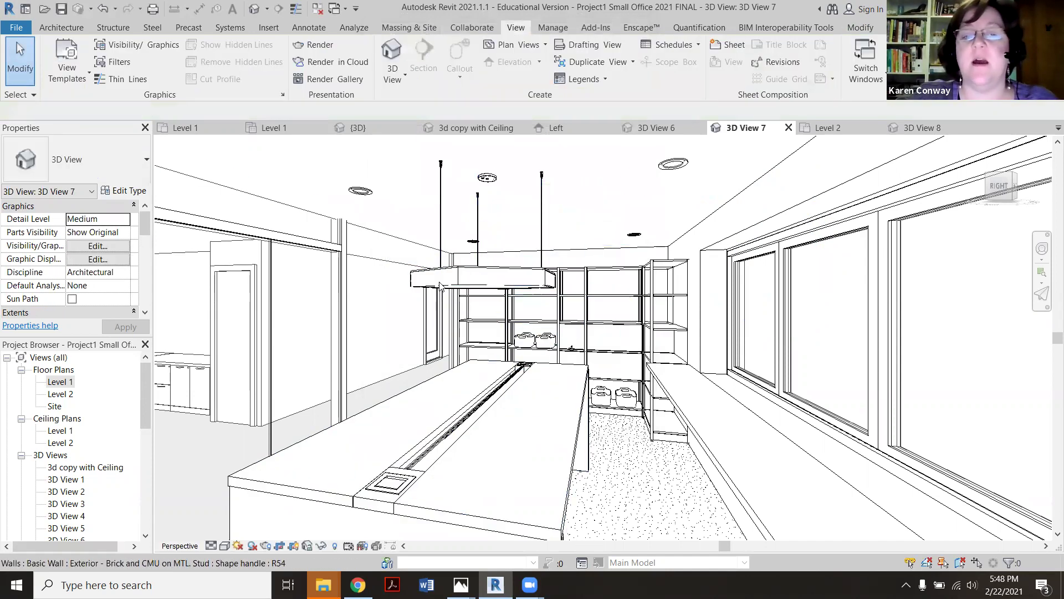
{"action": "left_click", "coordinate": [442, 214]}
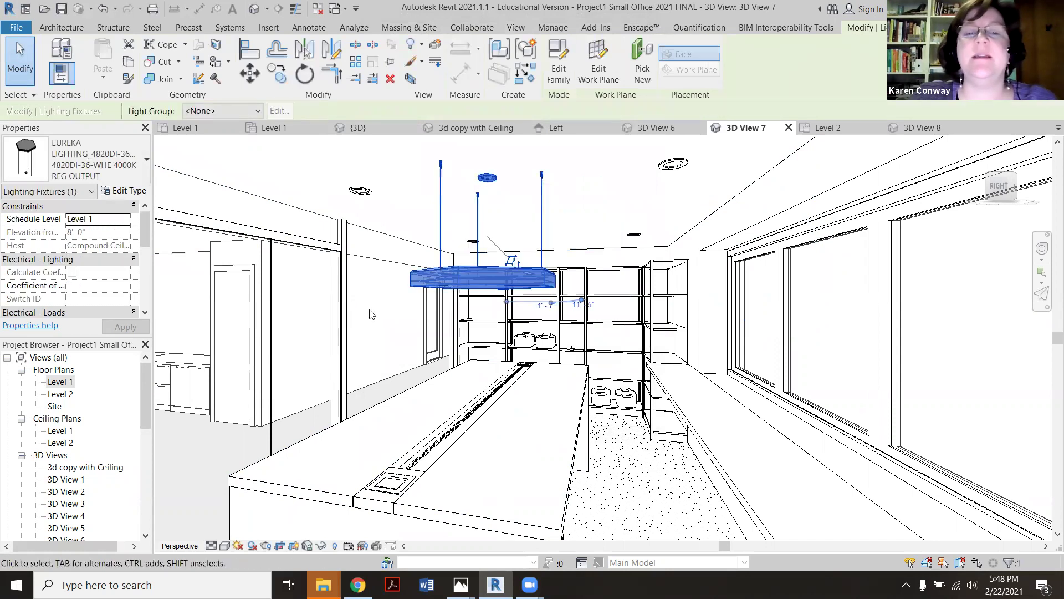
{"action": "left_click", "coordinate": [642, 64]}
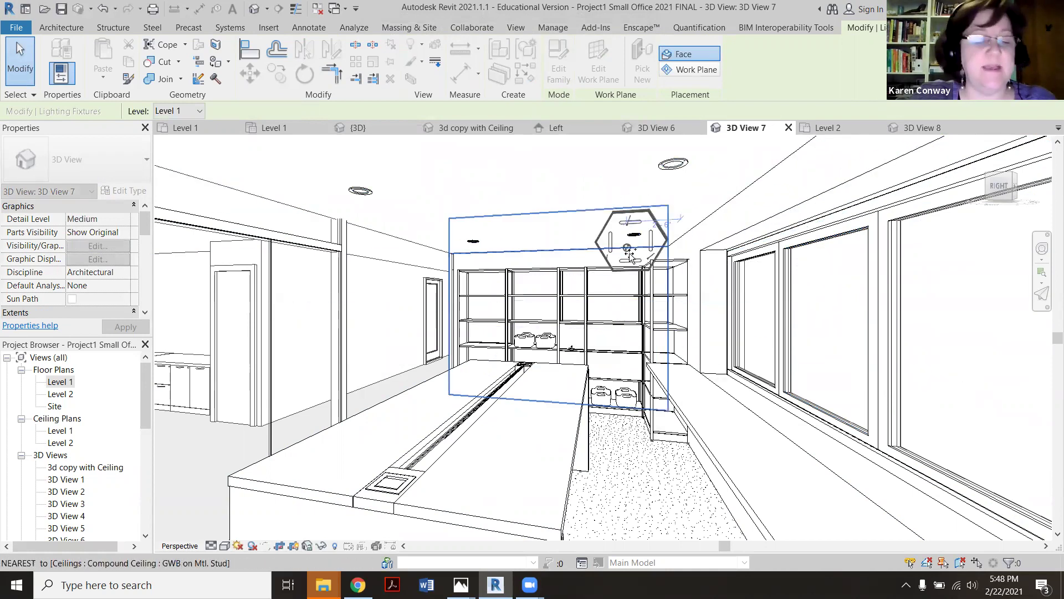
{"action": "left_click", "coordinate": [469, 179]}
{"action": "key", "text": "Escape"}
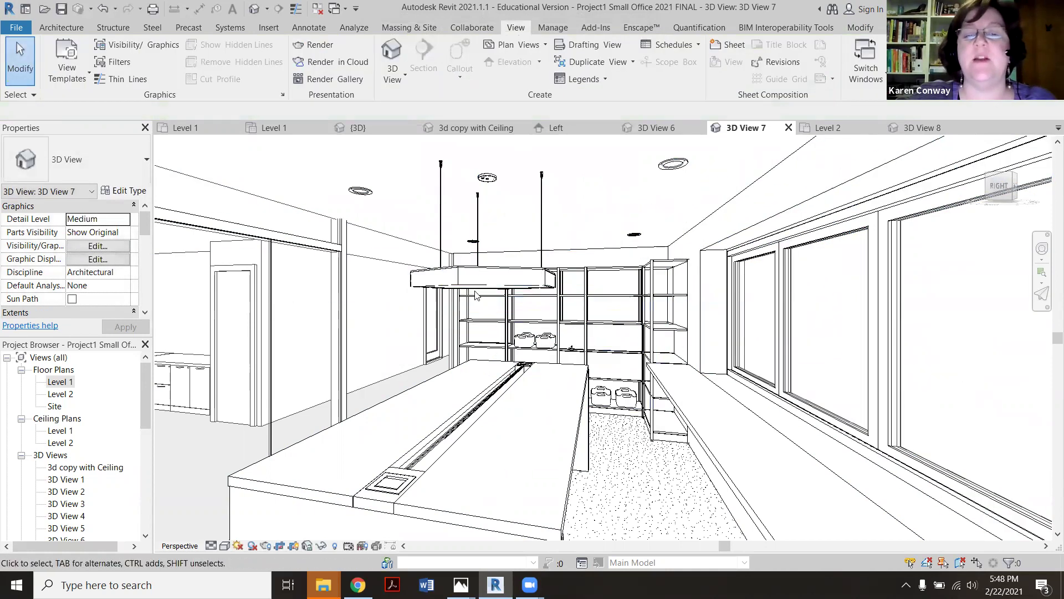
Re-place the hexagonal pendant with Pick New on the ceiling face, slightly closer to the camera.
{"action": "left_click", "coordinate": [441, 180]}
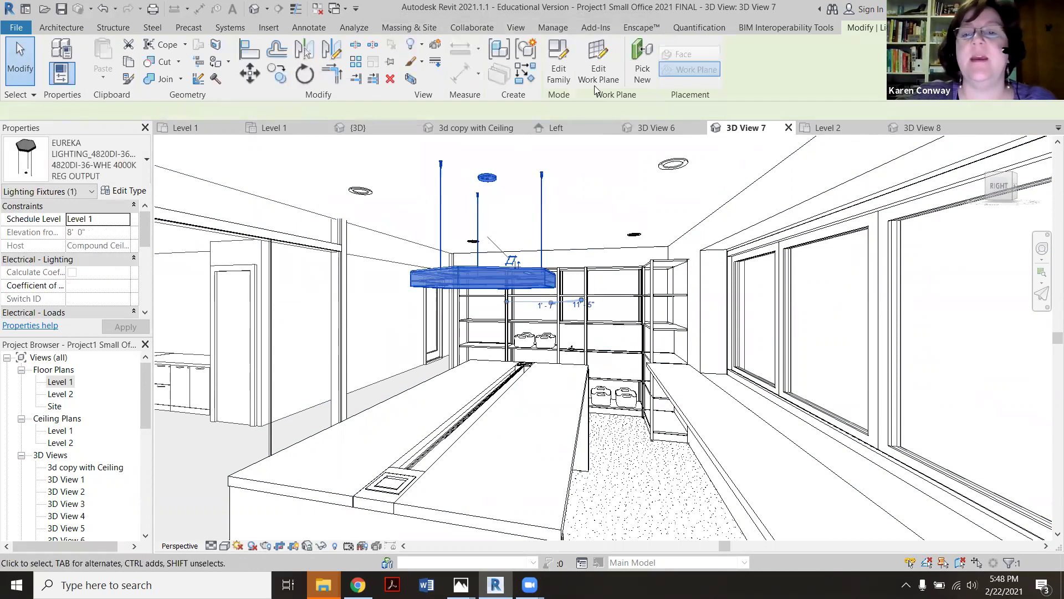
{"action": "left_click", "coordinate": [643, 59]}
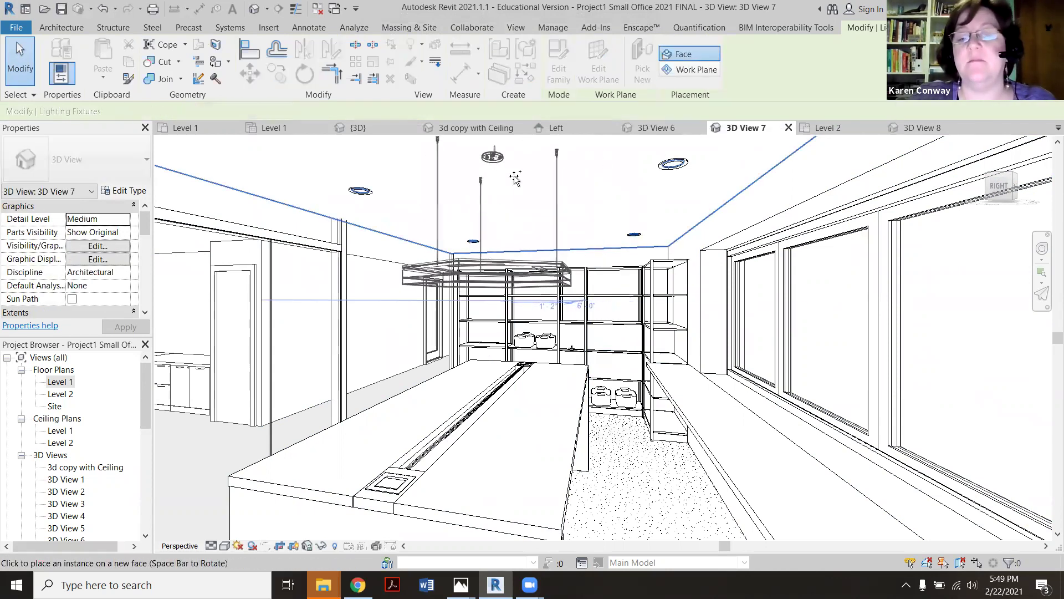
{"action": "left_click", "coordinate": [491, 161]}
{"action": "key", "text": "Escape"}
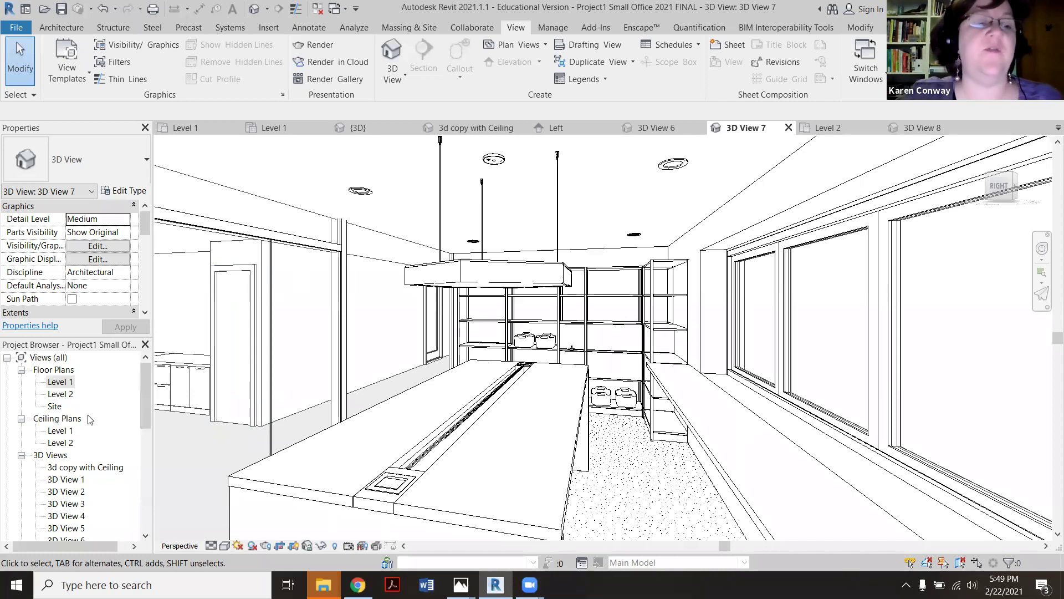
Open the Level 1 floor plan and the Level 1 ceiling plan to view the light fixtures across the building.
{"action": "double_click", "coordinate": [62, 384]}
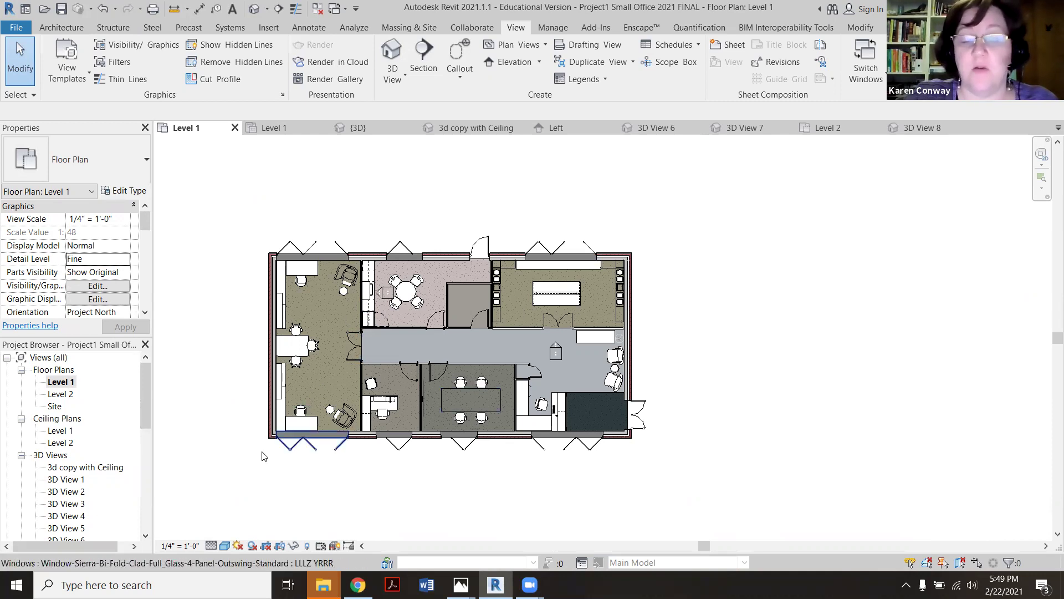
{"action": "double_click", "coordinate": [60, 432]}
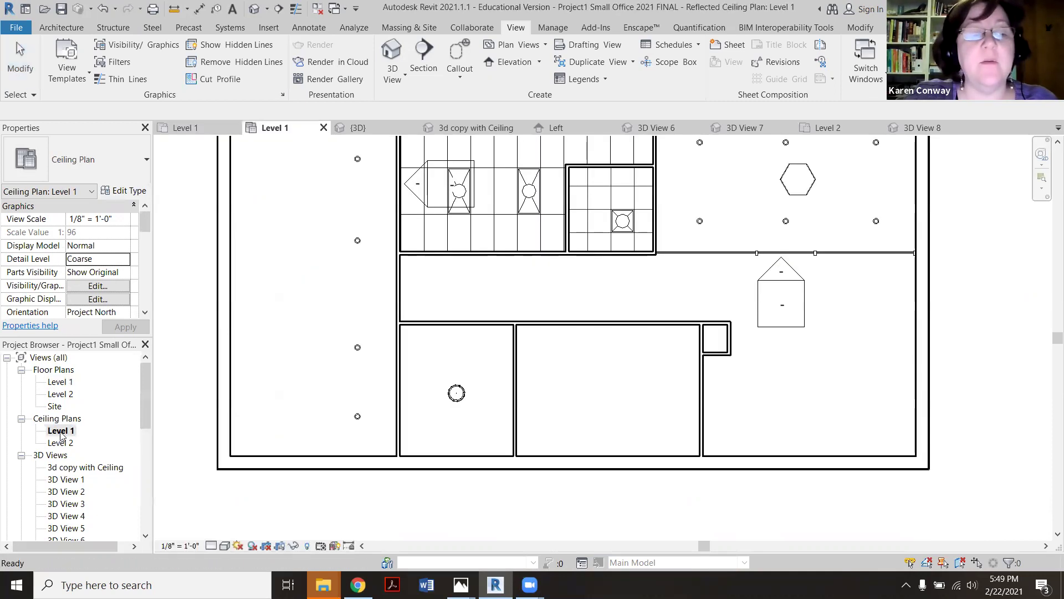
{"action": "scroll", "coordinate": [552, 300], "scroll_direction": "down", "scroll_amount": 1}
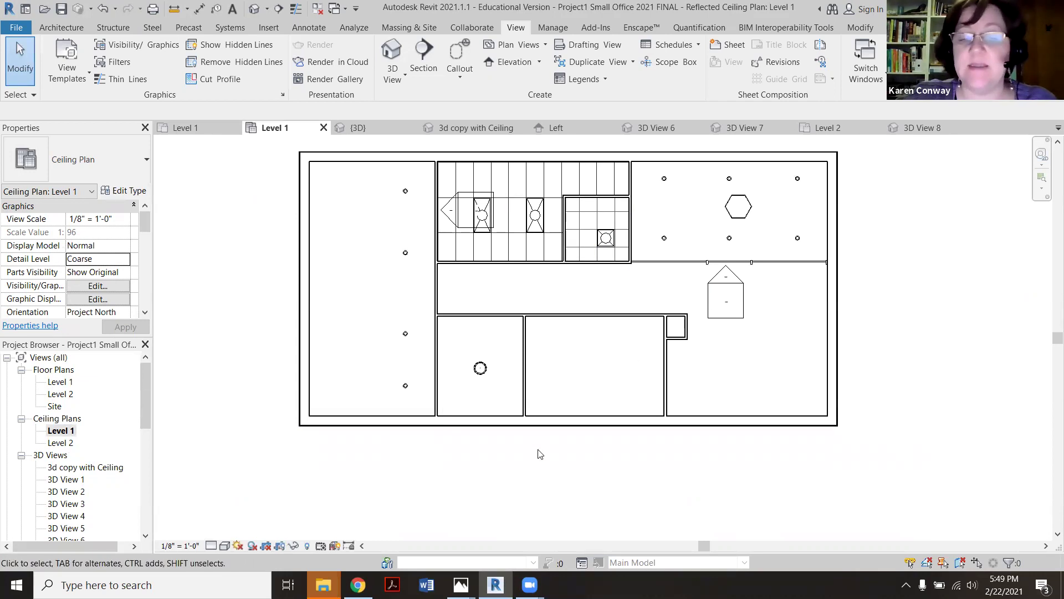
Switch to the BIMobject website in Chrome and search its products for "pendant".
{"action": "mouse_move", "coordinate": [358, 585]}
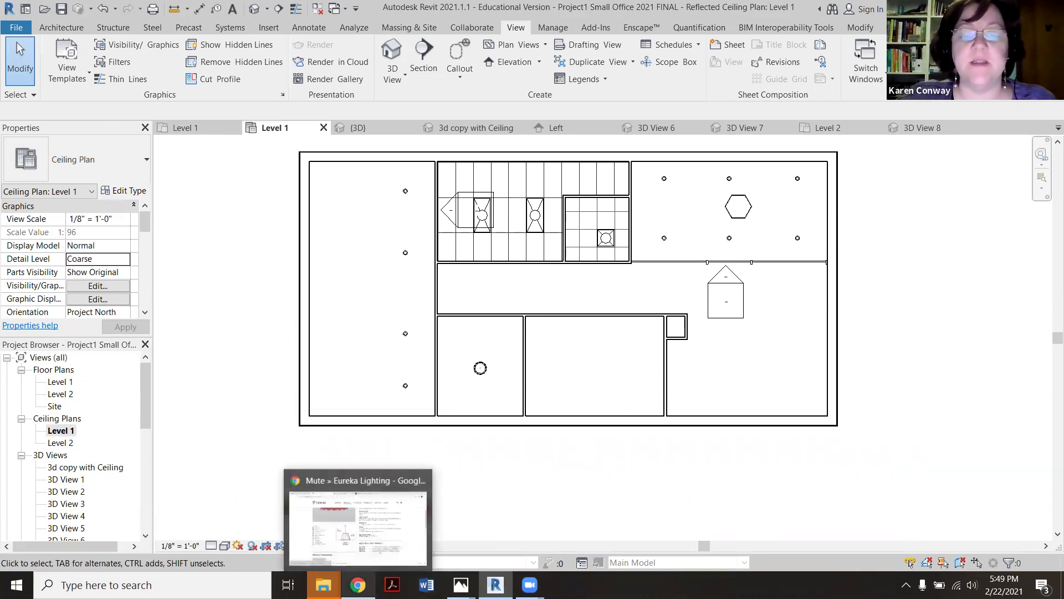
{"action": "left_click", "coordinate": [405, 555]}
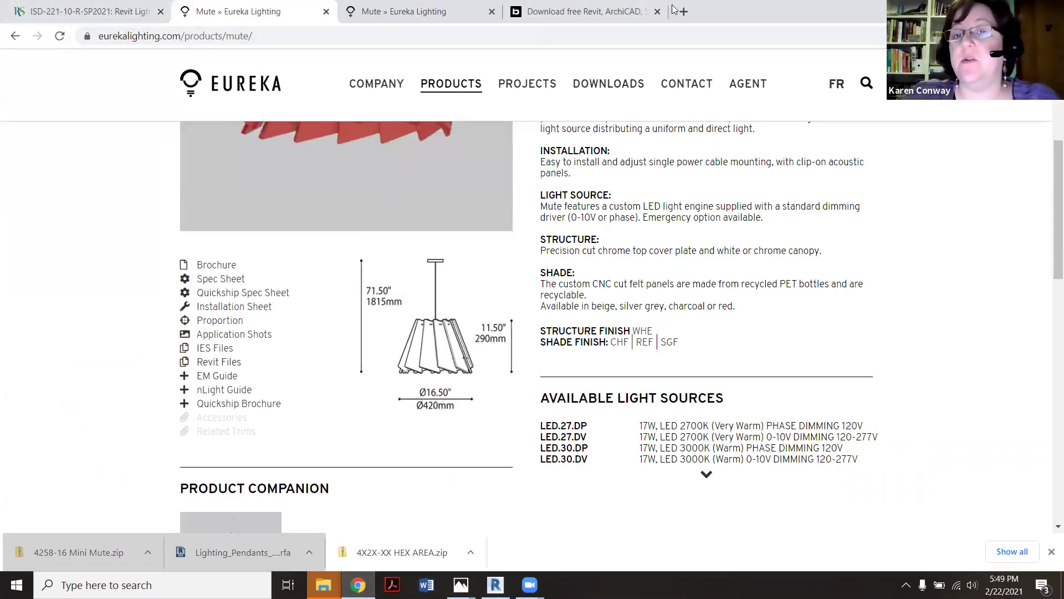
{"action": "left_click", "coordinate": [643, 12]}
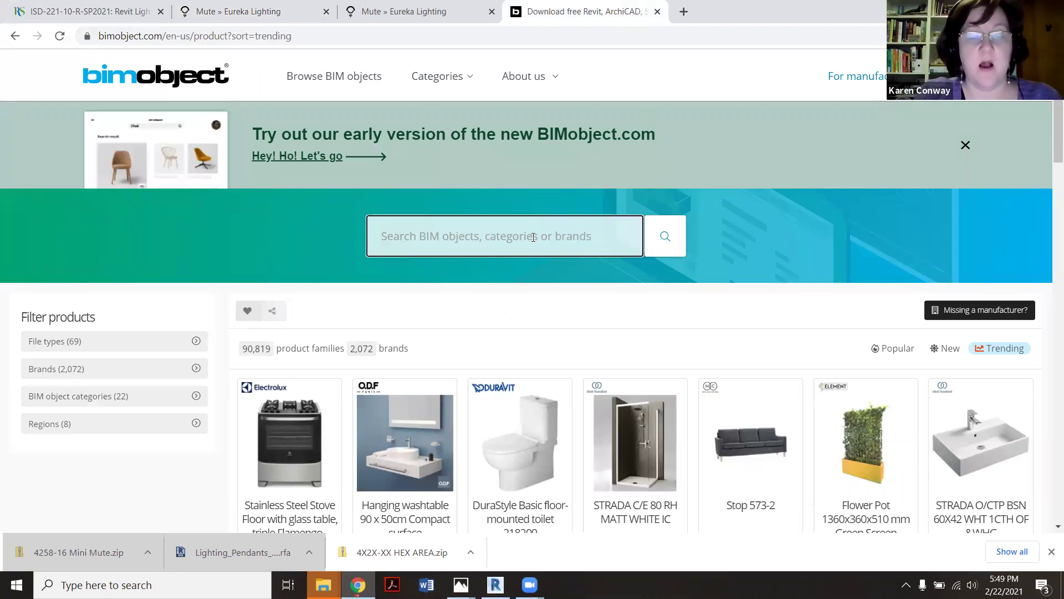
{"action": "type", "text": "pendant"}
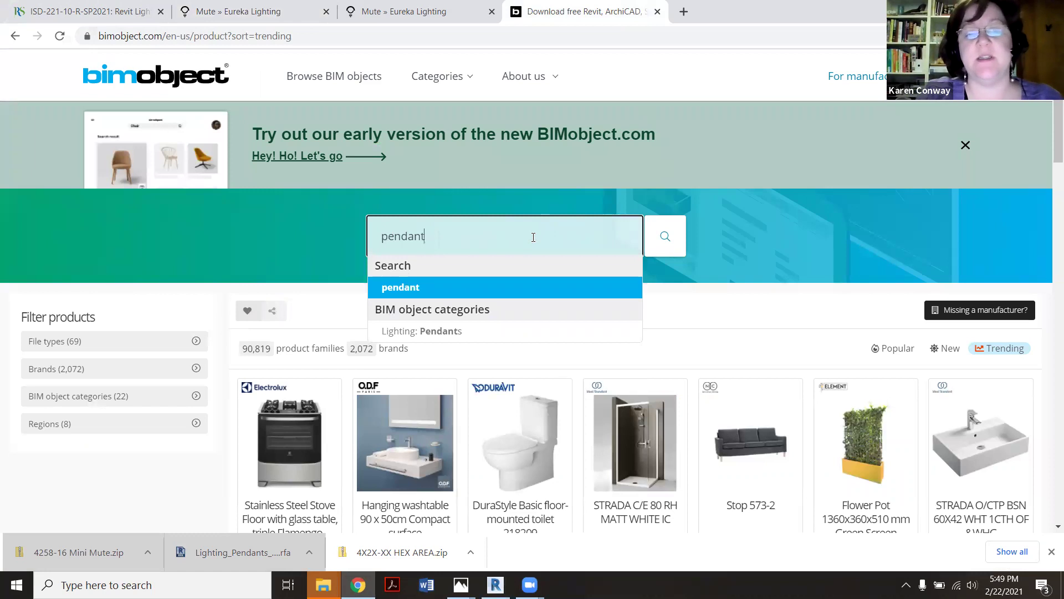
{"action": "key", "text": "Return"}
{"action": "scroll", "coordinate": [519, 233], "scroll_direction": "down", "scroll_amount": 3}
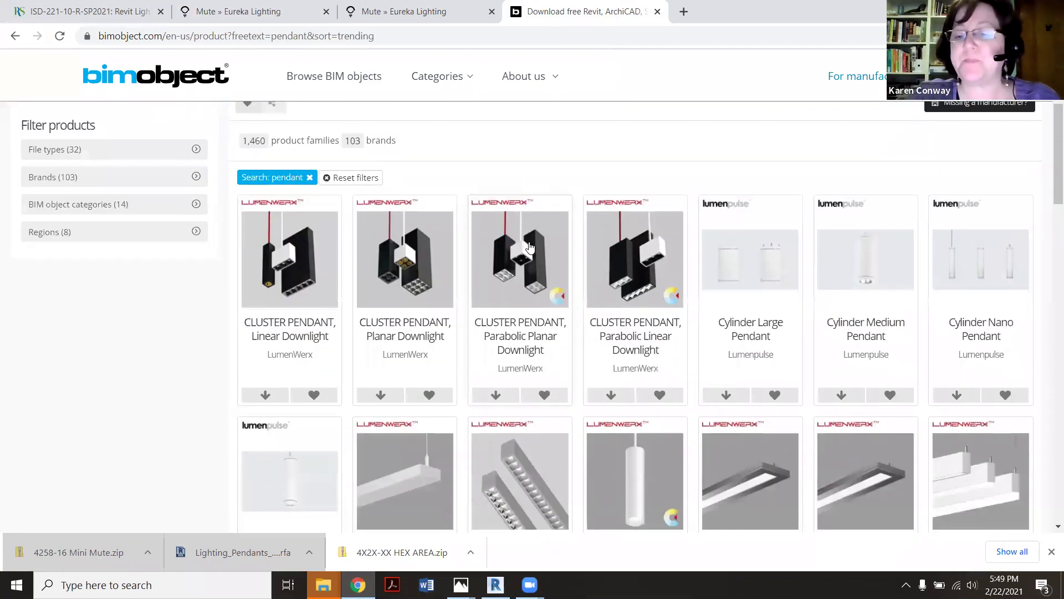
{"action": "scroll", "coordinate": [530, 246], "scroll_direction": "down", "scroll_amount": 1}
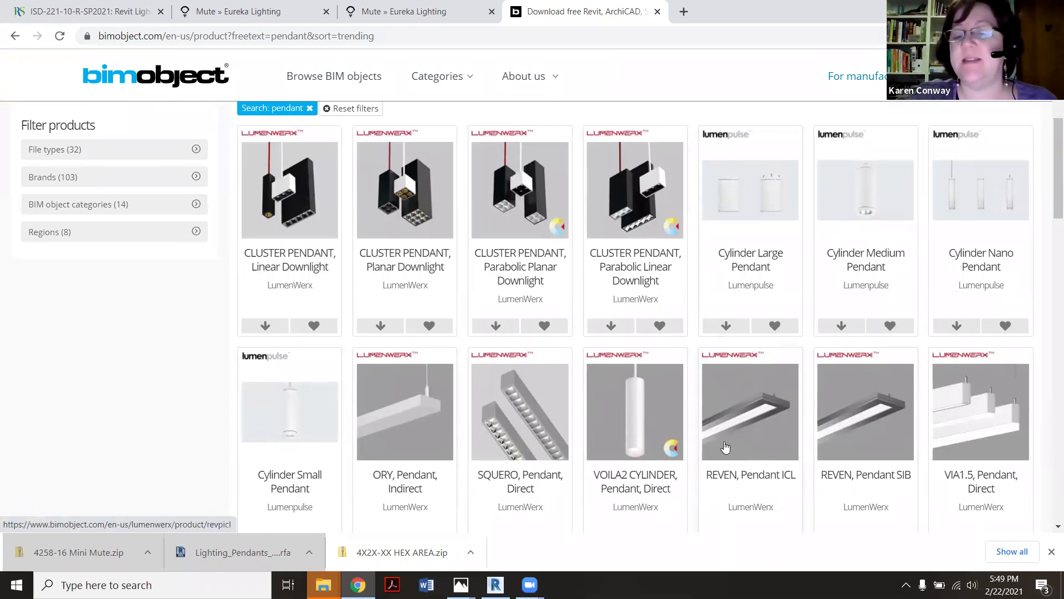
Filter the pendant search results by the Revit file type.
{"action": "left_click", "coordinate": [174, 149]}
{"action": "scroll", "coordinate": [743, 252], "scroll_direction": "down", "scroll_amount": 7}
{"action": "scroll", "coordinate": [740, 258], "scroll_direction": "down", "scroll_amount": 3}
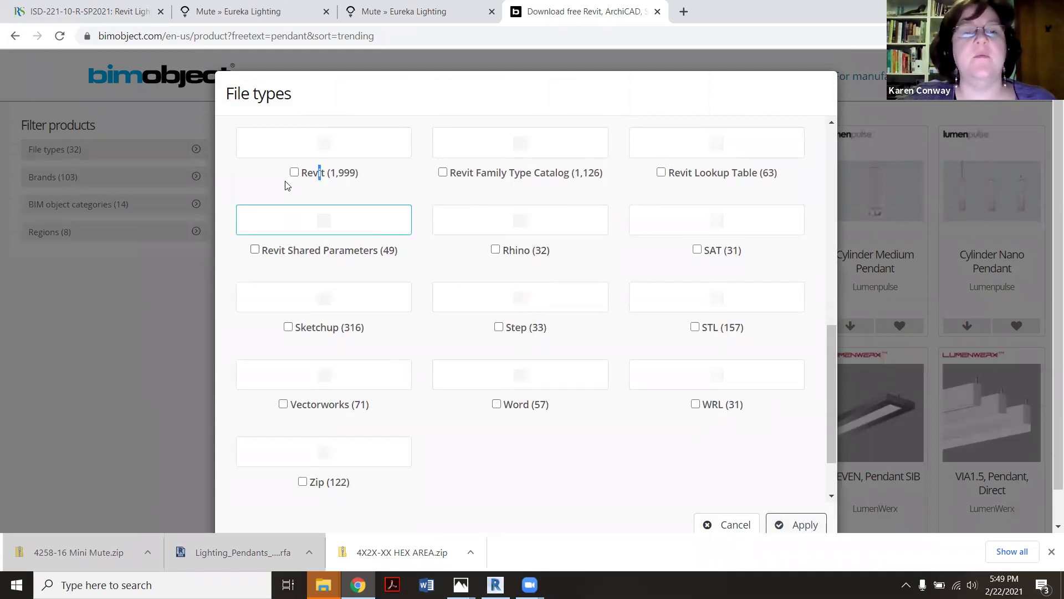
{"action": "left_click", "coordinate": [783, 521]}
Browse the filtered pendant products and open a LumenWerx link from the results.
{"action": "scroll", "coordinate": [704, 409], "scroll_direction": "down", "scroll_amount": 2}
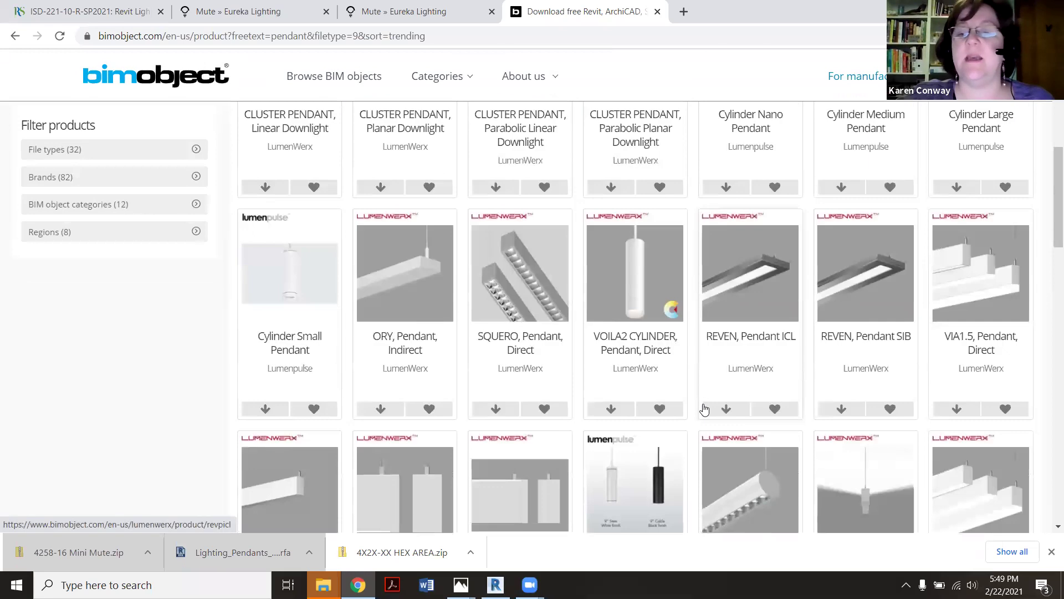
{"action": "scroll", "coordinate": [707, 410], "scroll_direction": "down", "scroll_amount": 1}
{"action": "scroll", "coordinate": [743, 427], "scroll_direction": "down", "scroll_amount": 3}
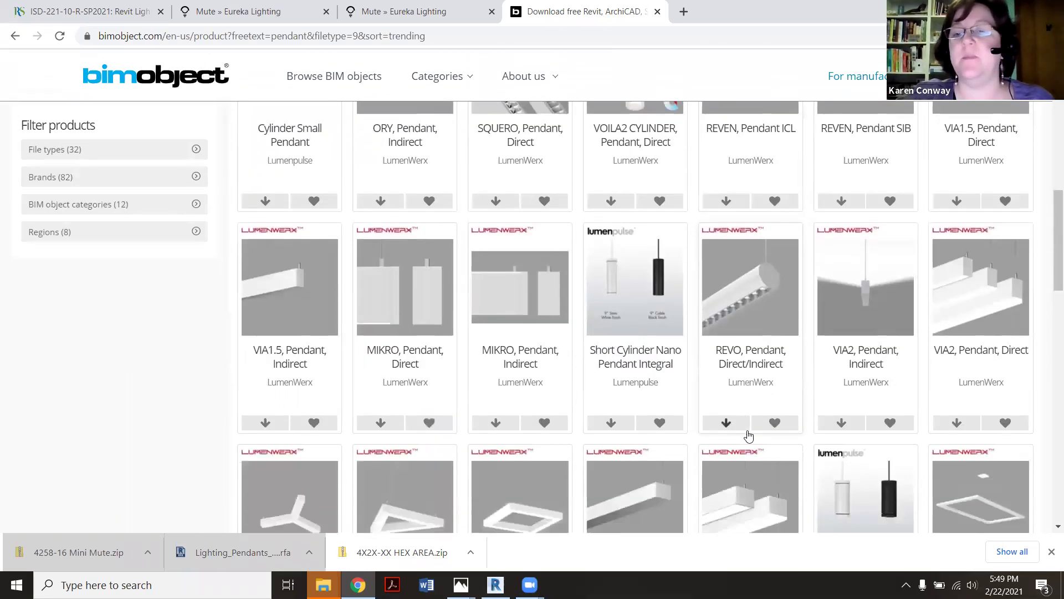
{"action": "scroll", "coordinate": [751, 444], "scroll_direction": "up", "scroll_amount": 4}
{"action": "left_click", "coordinate": [755, 504]}
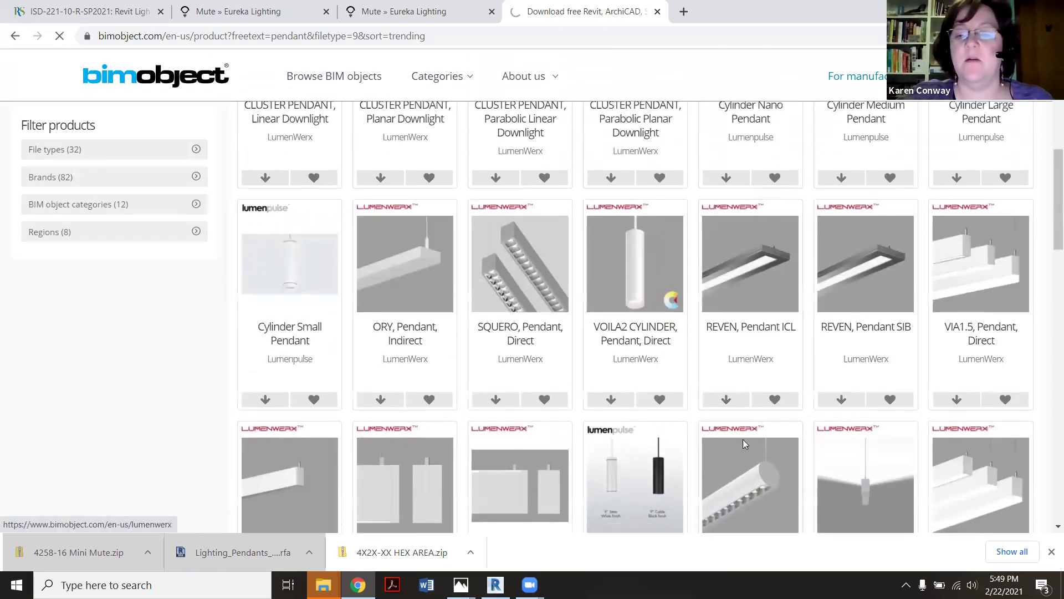
Open the LumenWerx REVO, Pendant, Direct/Indirect product's downloads and download its Revit family file.
{"action": "scroll", "coordinate": [622, 392], "scroll_direction": "down", "scroll_amount": 2}
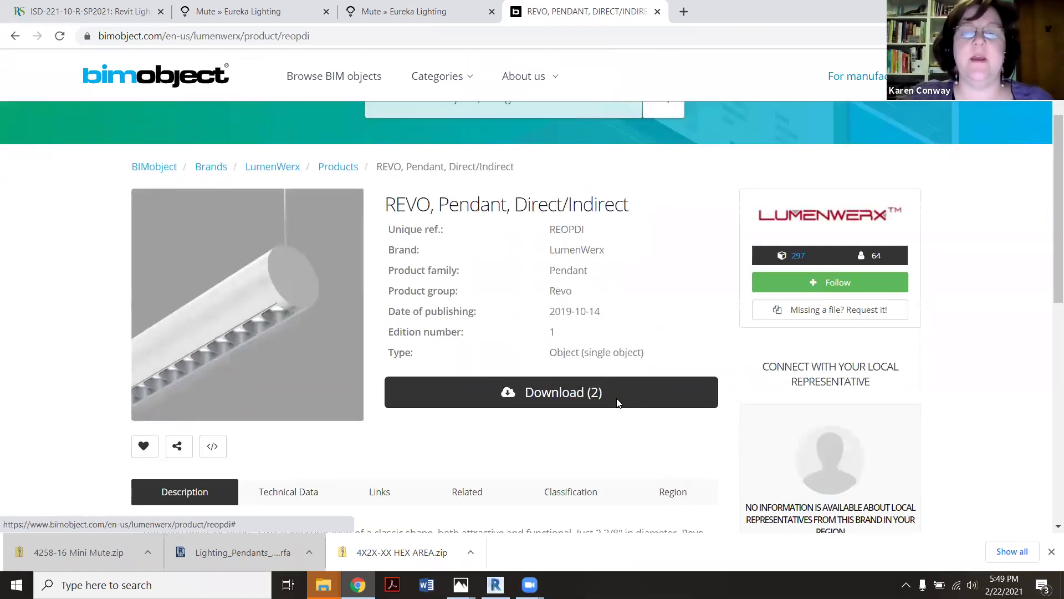
{"action": "left_click", "coordinate": [619, 404]}
{"action": "left_click", "coordinate": [504, 208]}
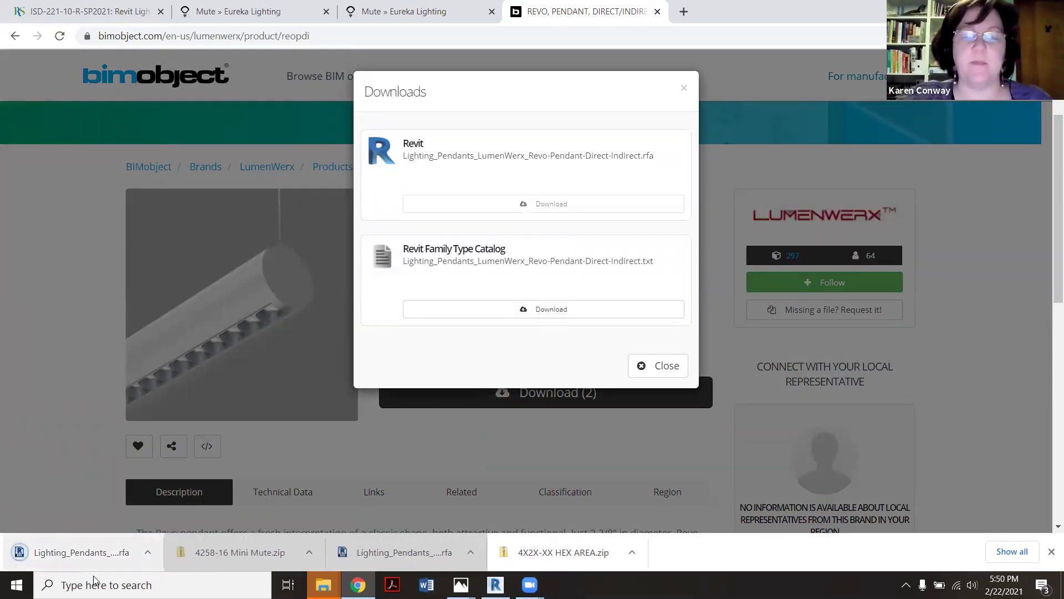
Open the downloaded REVO pendant family in Revit and load it into Project1 Small Office 2021 FINAL.rvt.
{"action": "left_click", "coordinate": [93, 556]}
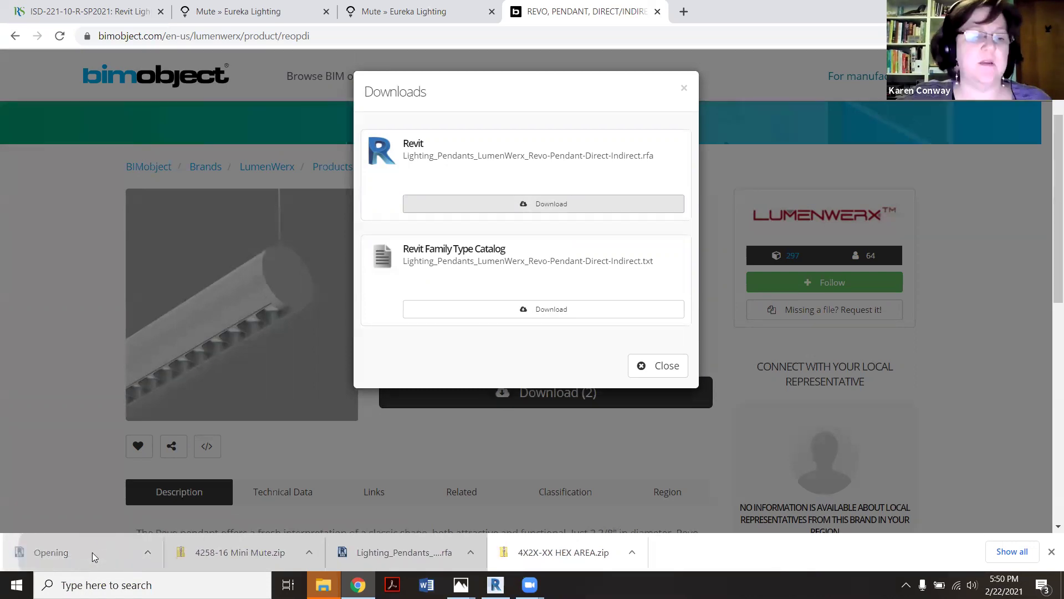
{"action": "left_click", "coordinate": [540, 281]}
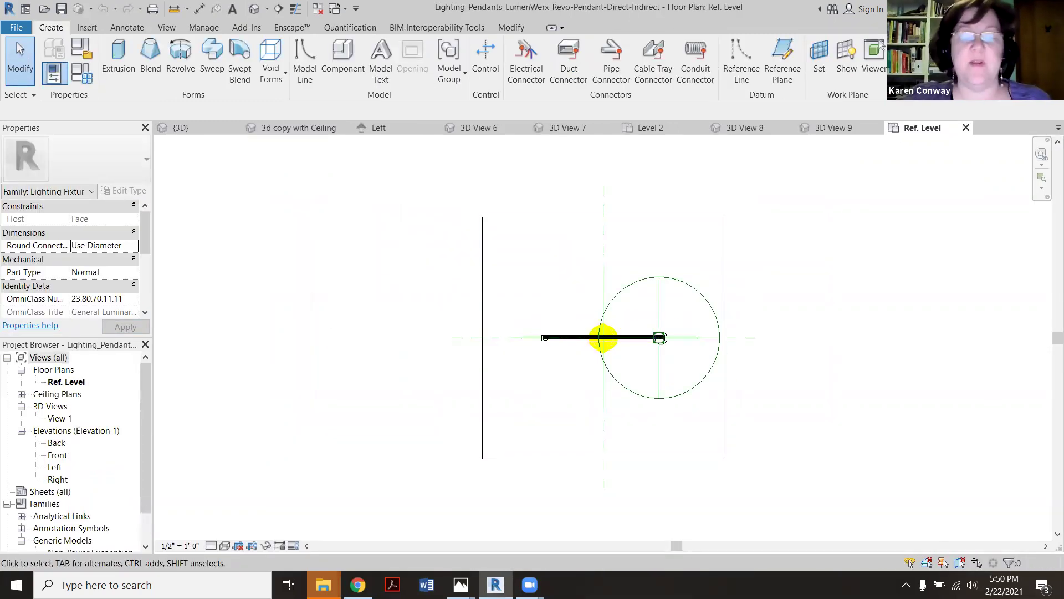
{"action": "left_click", "coordinate": [909, 61]}
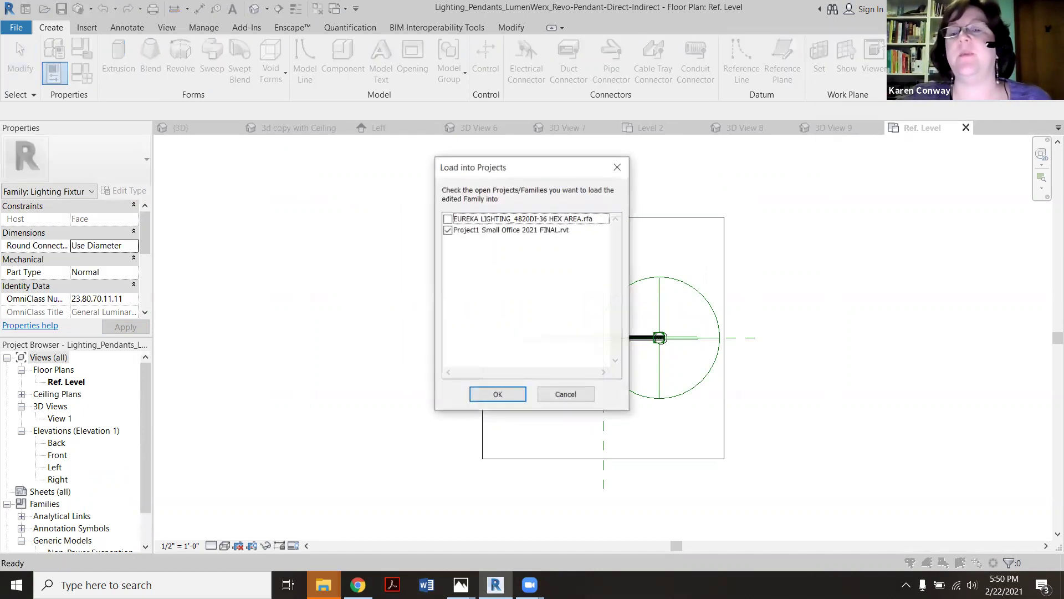
{"action": "left_click", "coordinate": [497, 398]}
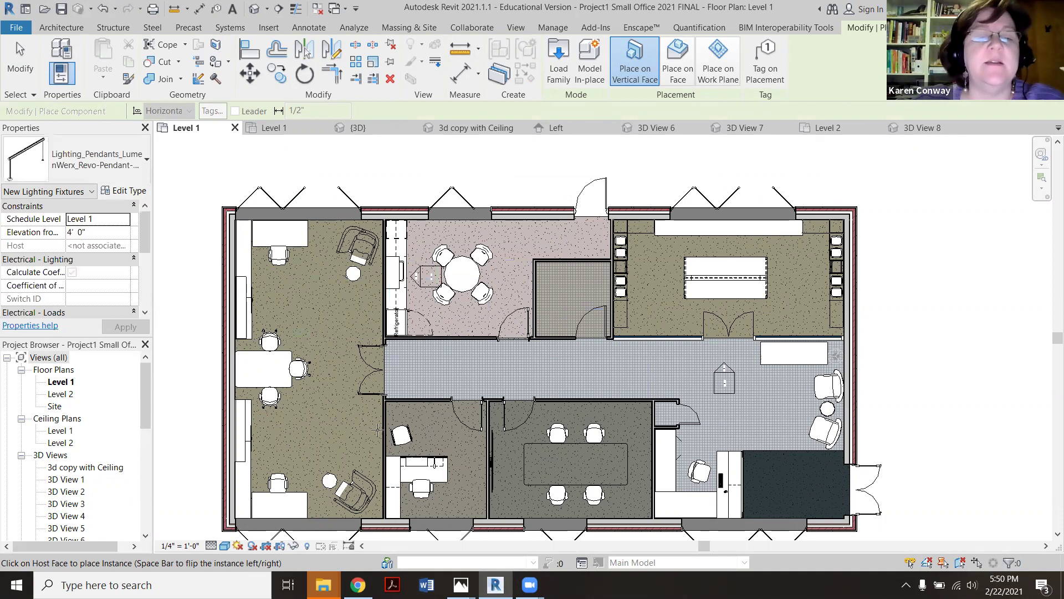
In the Level 1 ceiling plan, place two REVO pendants on the large west office's ceiling face, about 10' from its partition wall.
{"action": "double_click", "coordinate": [59, 431]}
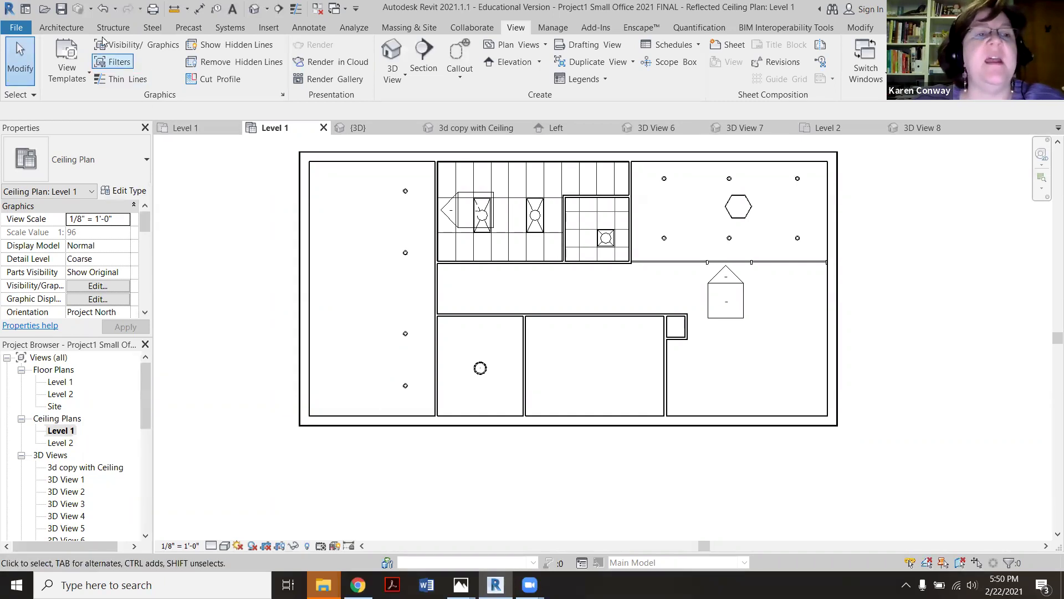
{"action": "left_click", "coordinate": [60, 27]}
{"action": "left_click", "coordinate": [167, 76]}
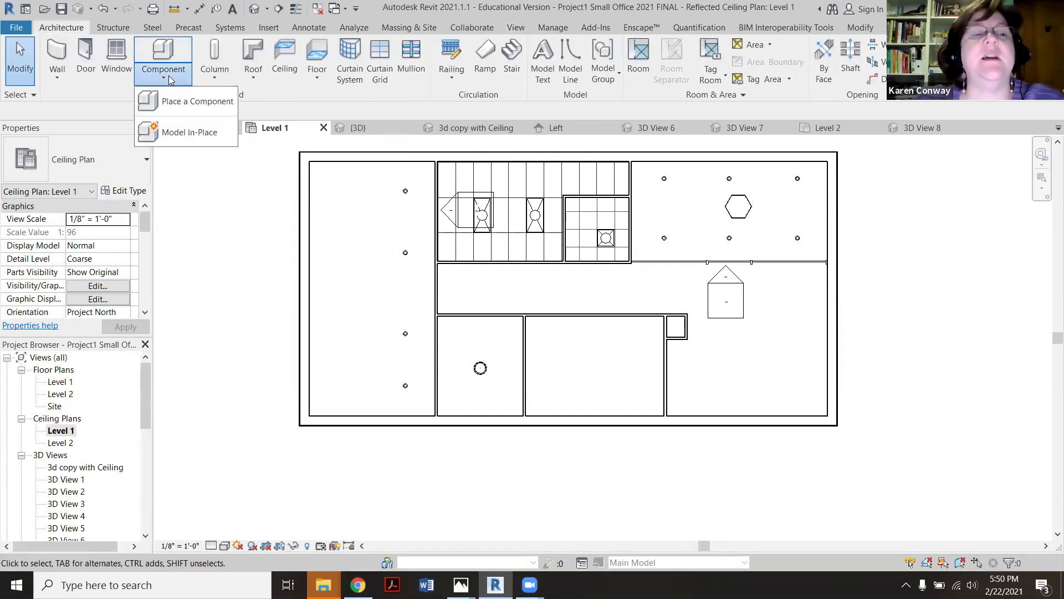
{"action": "left_click", "coordinate": [178, 108]}
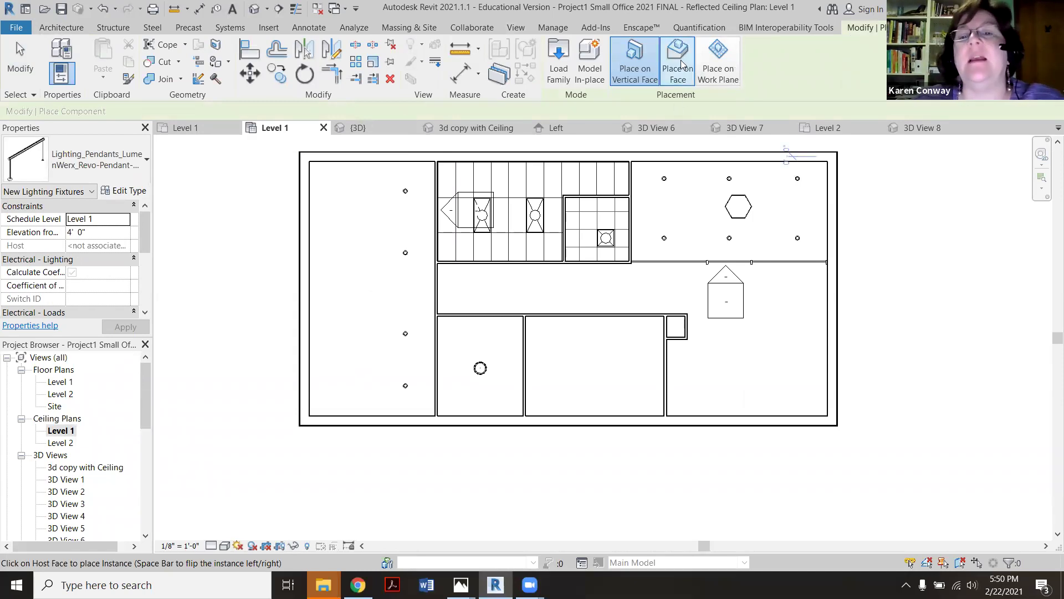
{"action": "left_click", "coordinate": [682, 78]}
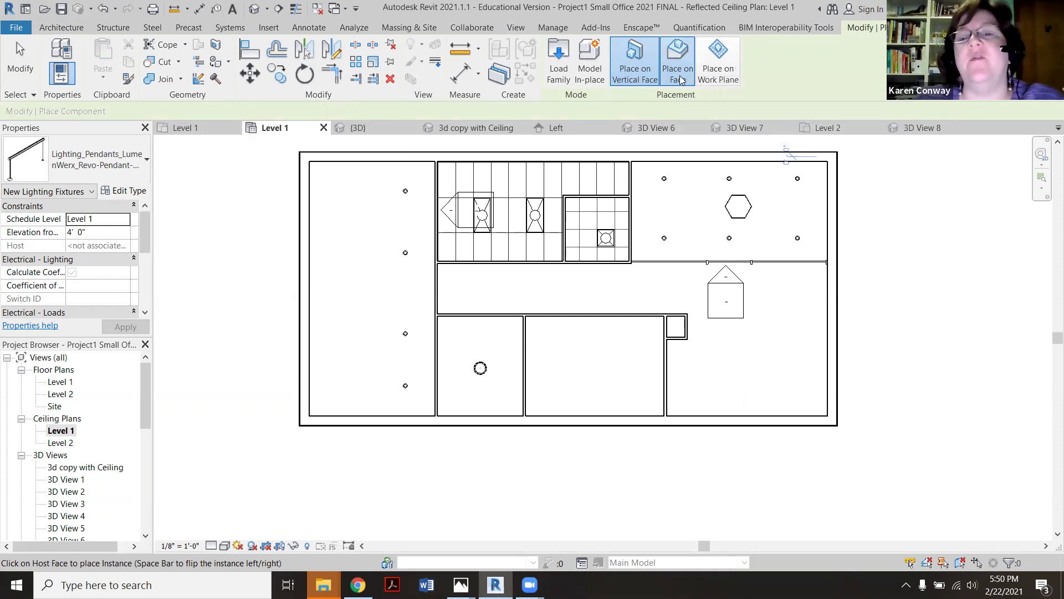
{"action": "left_click", "coordinate": [349, 207]}
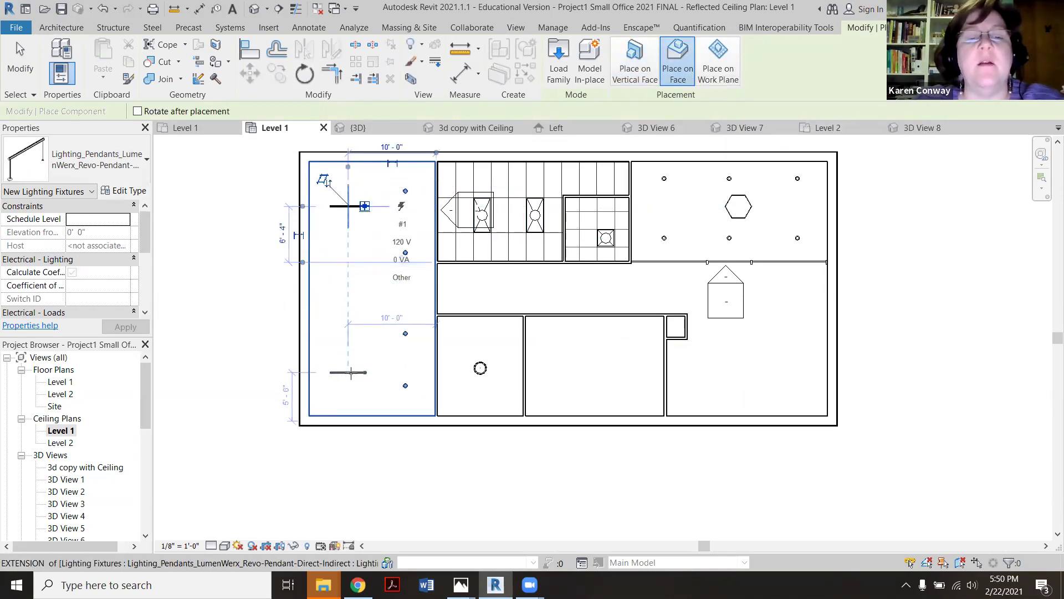
{"action": "left_click", "coordinate": [351, 368]}
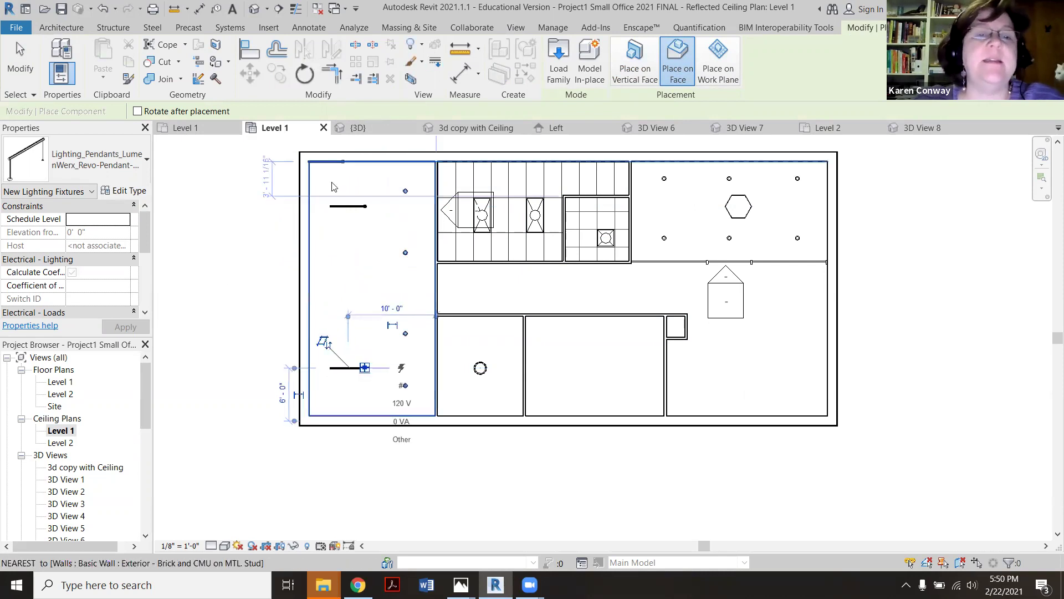
From the Level 1 floor plan, create a camera view looking along the large west office and enlarge its crop region.
{"action": "double_click", "coordinate": [60, 382]}
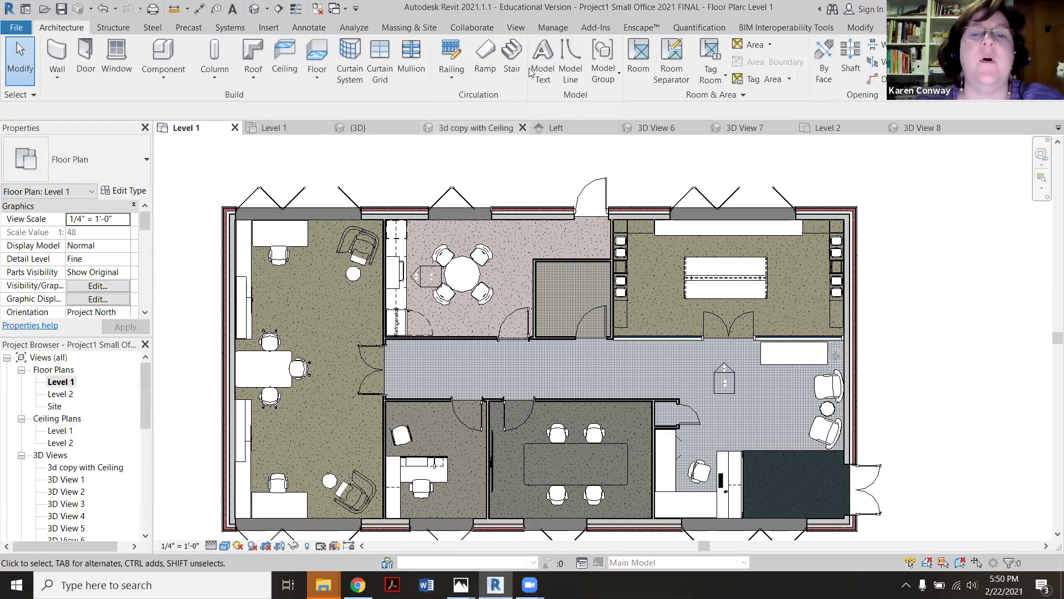
{"action": "left_click", "coordinate": [508, 24]}
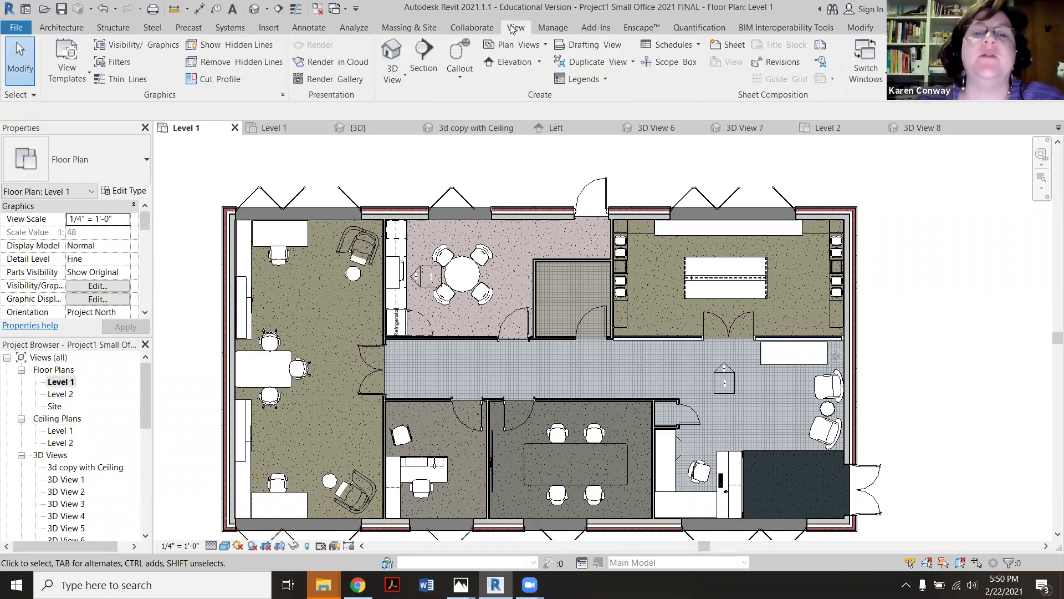
{"action": "left_click", "coordinate": [398, 79]}
{"action": "left_click", "coordinate": [417, 128]}
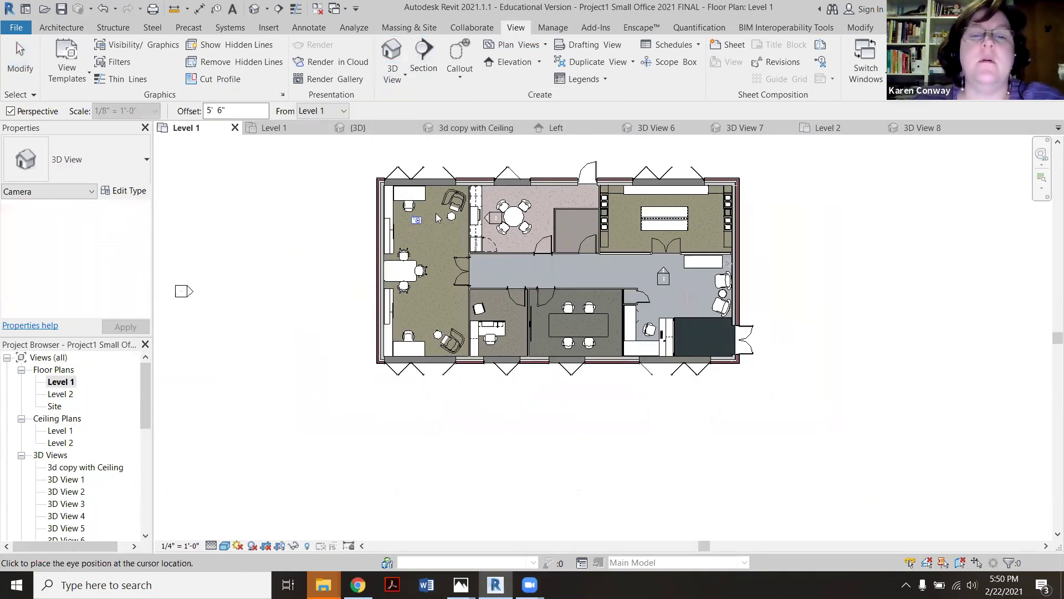
{"action": "left_click", "coordinate": [435, 212]}
{"action": "left_click", "coordinate": [397, 449]}
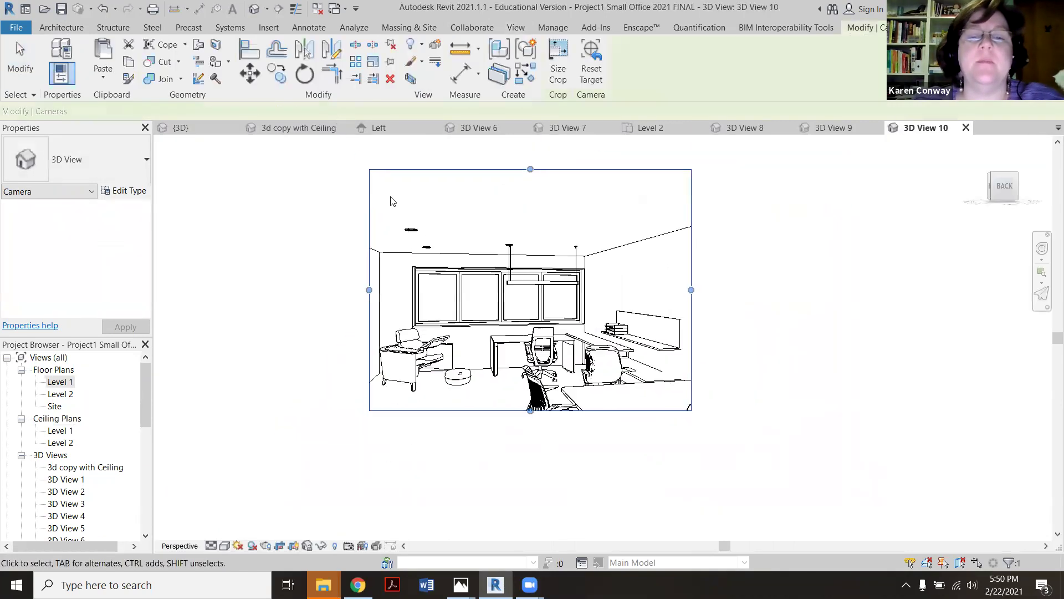
{"action": "left_click_drag", "start_coordinate": [496, 359], "coordinate": [499, 447]}
{"action": "left_click_drag", "start_coordinate": [666, 303], "coordinate": [750, 311]}
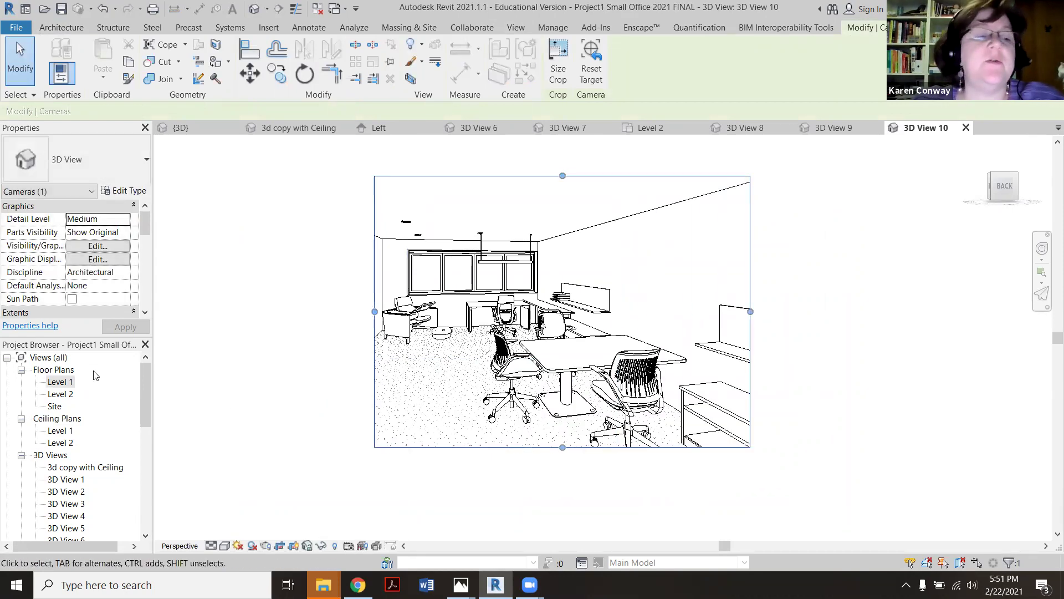
In the Level 1 floor plan, place a REVO pendant at the west office's table using Place on Vertical Face.
{"action": "double_click", "coordinate": [59, 382]}
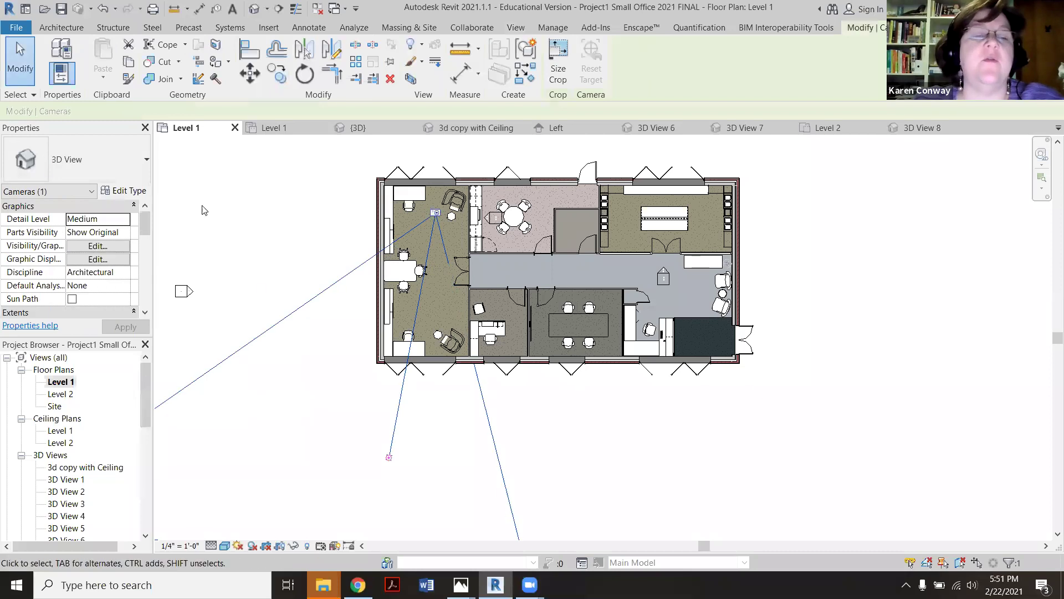
{"action": "left_click", "coordinate": [63, 31]}
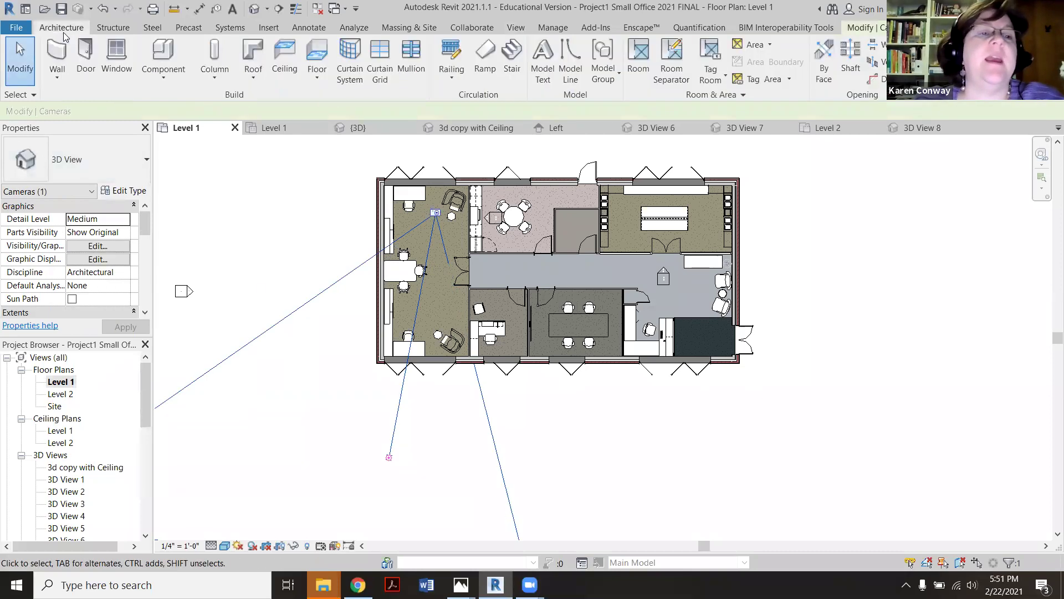
{"action": "left_click", "coordinate": [164, 74]}
{"action": "left_click", "coordinate": [166, 106]}
{"action": "scroll", "coordinate": [441, 233], "scroll_direction": "up", "scroll_amount": 3}
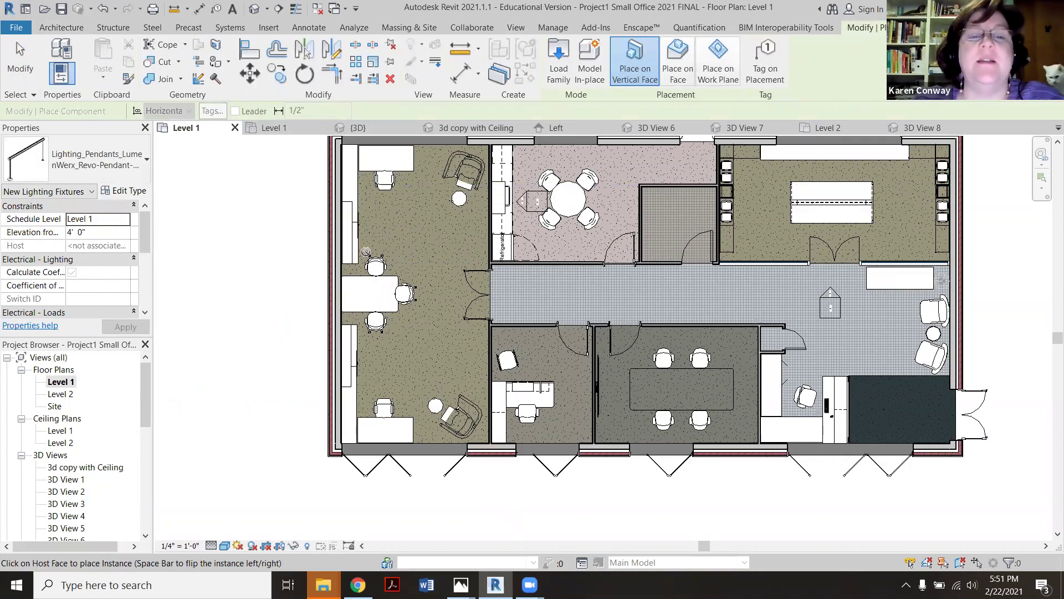
{"action": "left_click", "coordinate": [369, 322]}
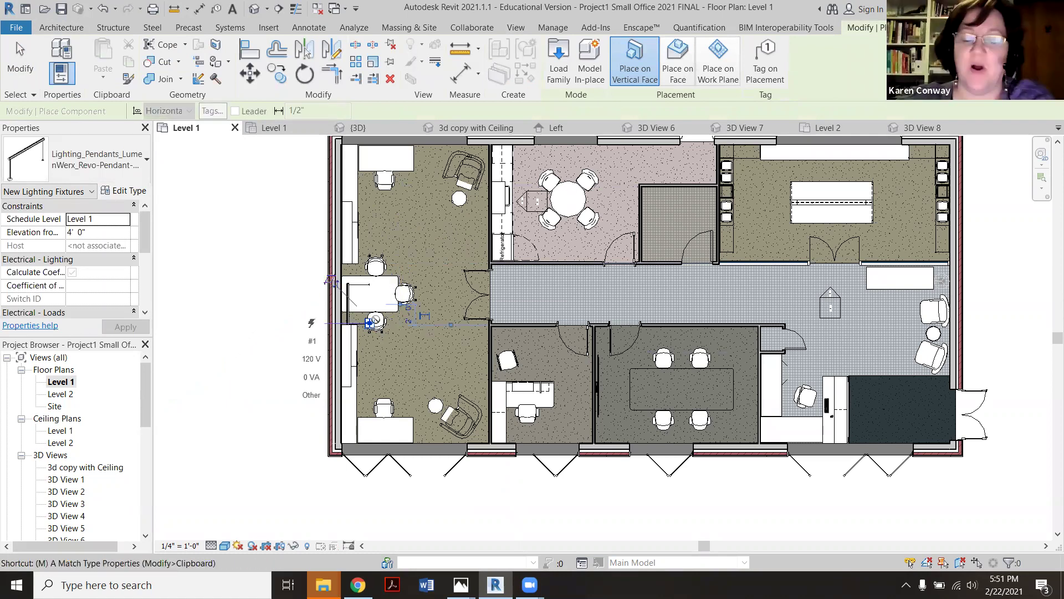
In 3D View 8, rehost the pendant at the table onto the ceiling using the Face placement option.
{"action": "double_click", "coordinate": [61, 432]}
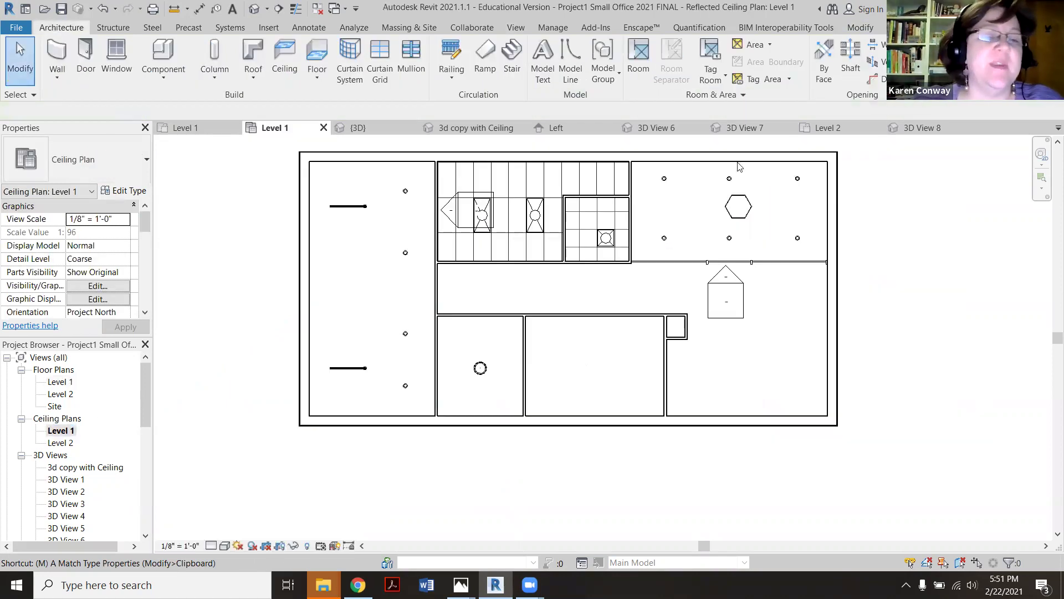
{"action": "left_click", "coordinate": [922, 127]}
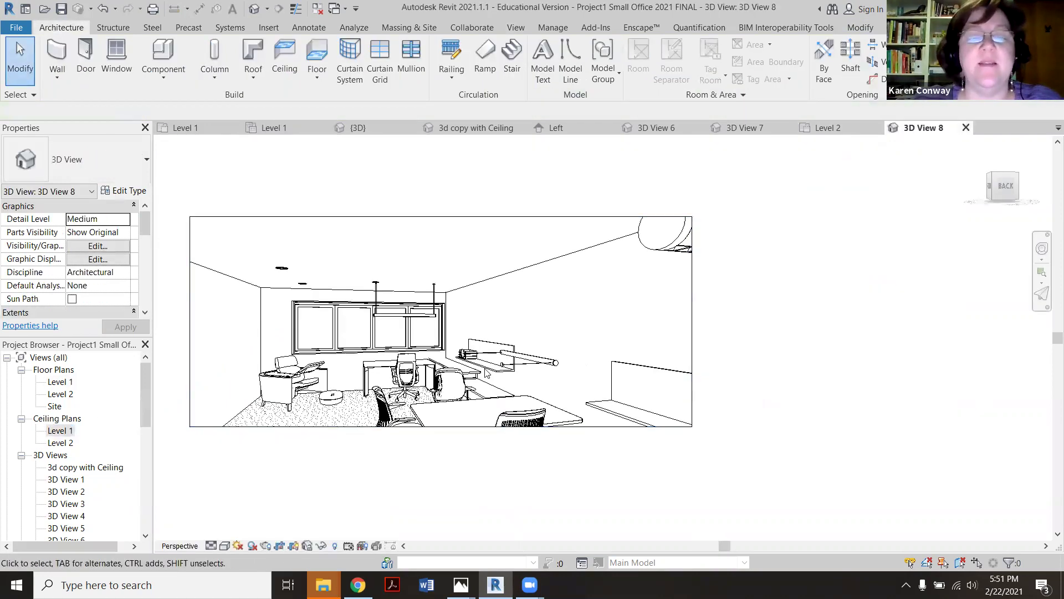
{"action": "left_click", "coordinate": [541, 367]}
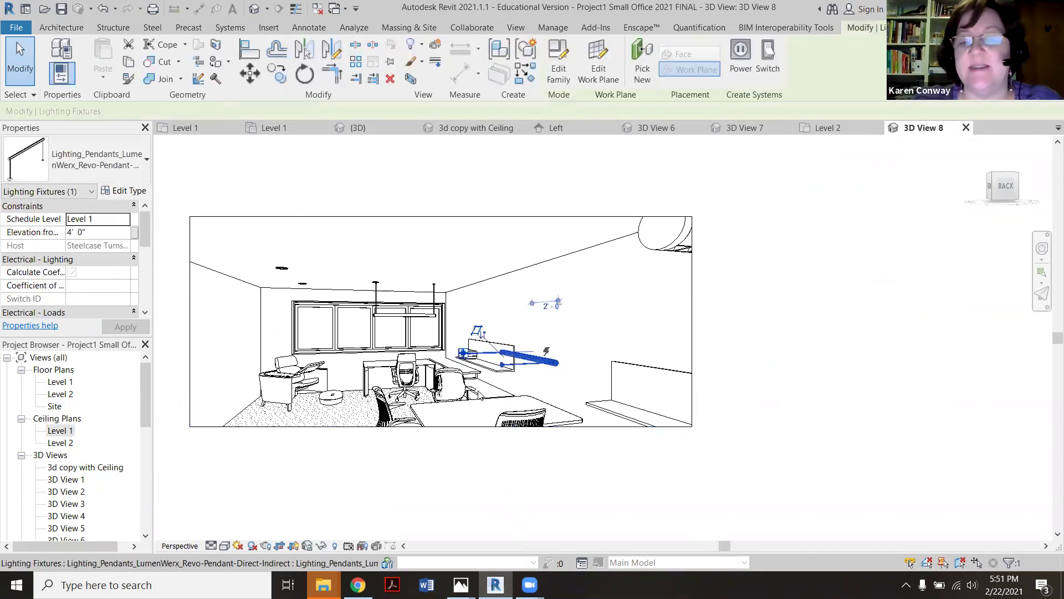
{"action": "left_click", "coordinate": [652, 69]}
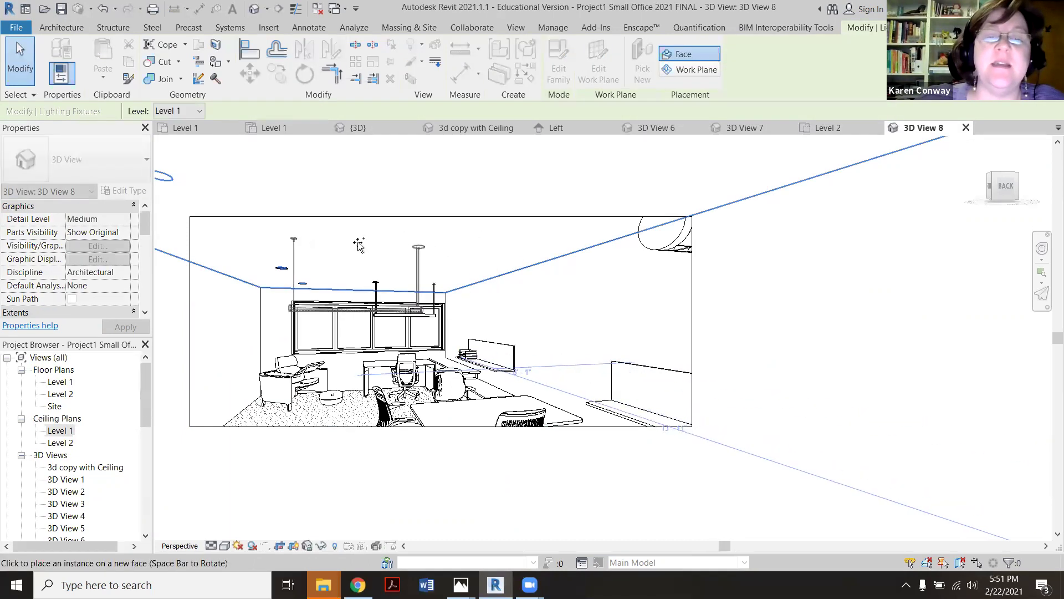
{"action": "left_click", "coordinate": [341, 240]}
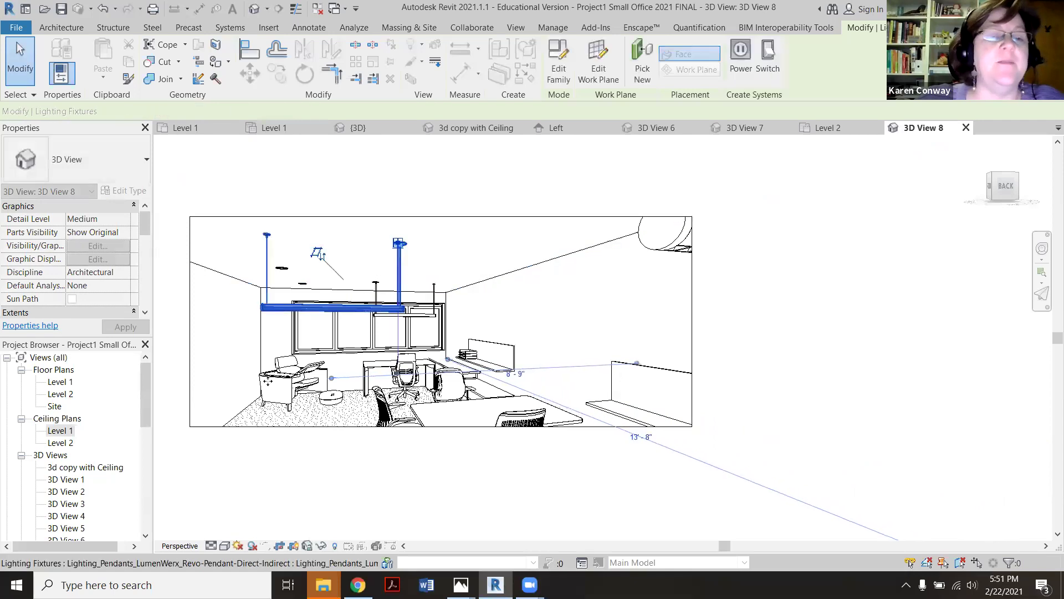
In the Level 1 ceiling plan, move the rehosted middle pendant into line with the other two pendants.
{"action": "left_click", "coordinate": [59, 431]}
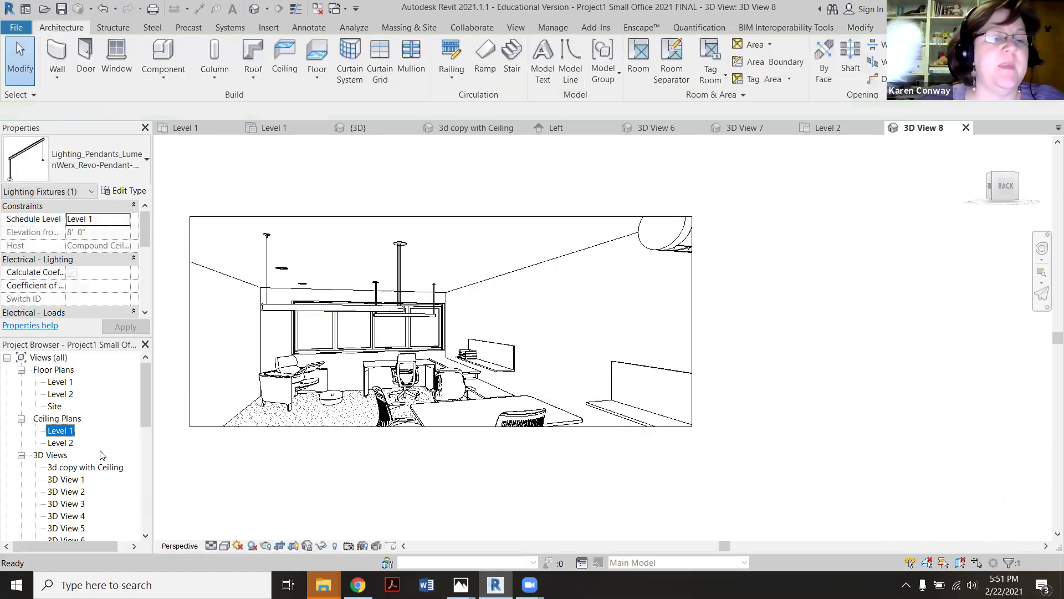
{"action": "double_click", "coordinate": [60, 430]}
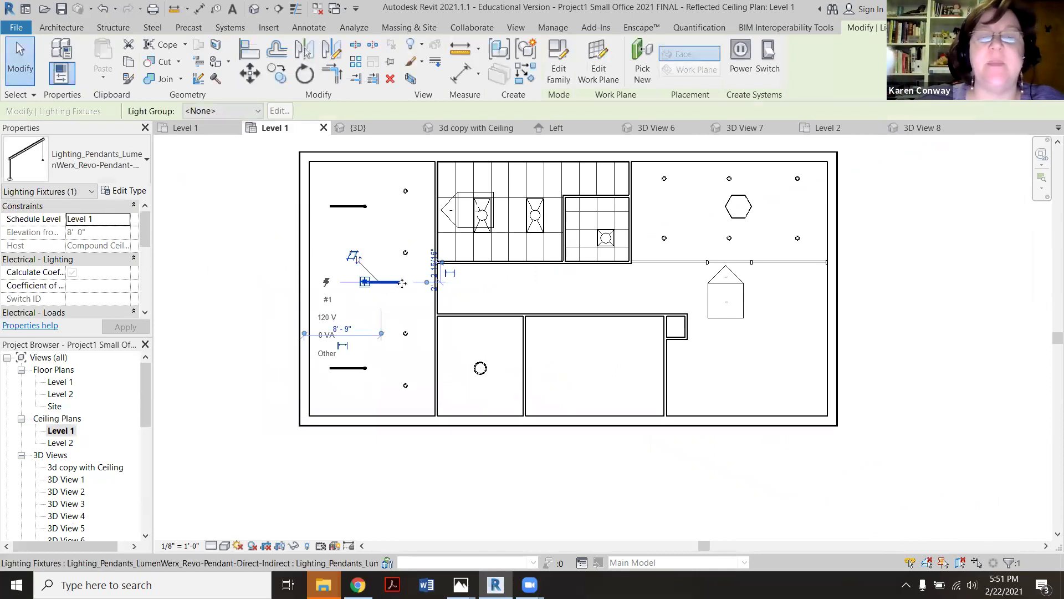
{"action": "scroll", "coordinate": [403, 283], "scroll_direction": "up", "scroll_amount": 2}
{"action": "key", "text": "Escape"}
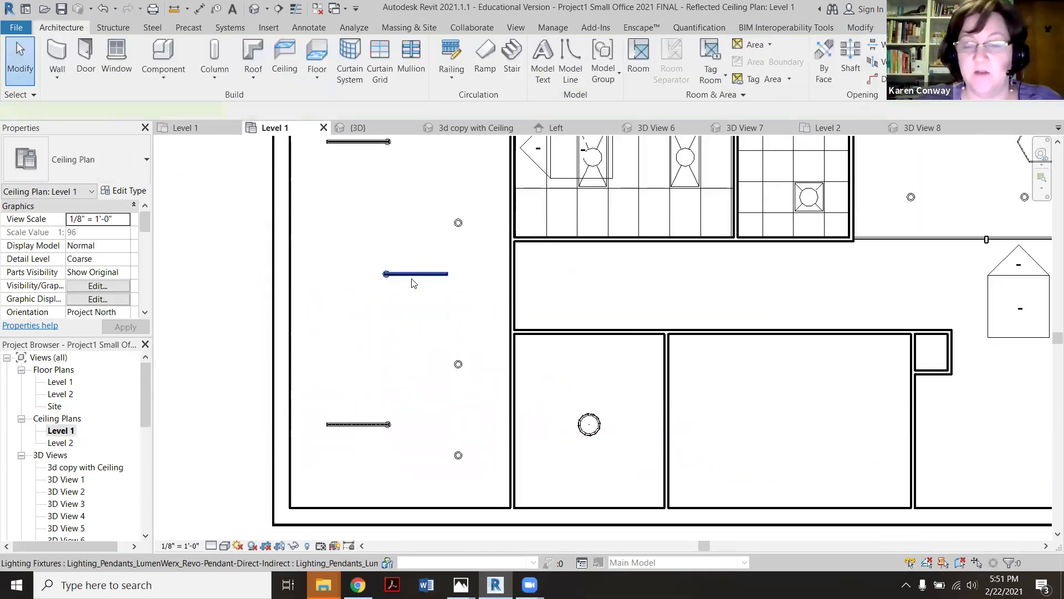
{"action": "left_click", "coordinate": [414, 277]}
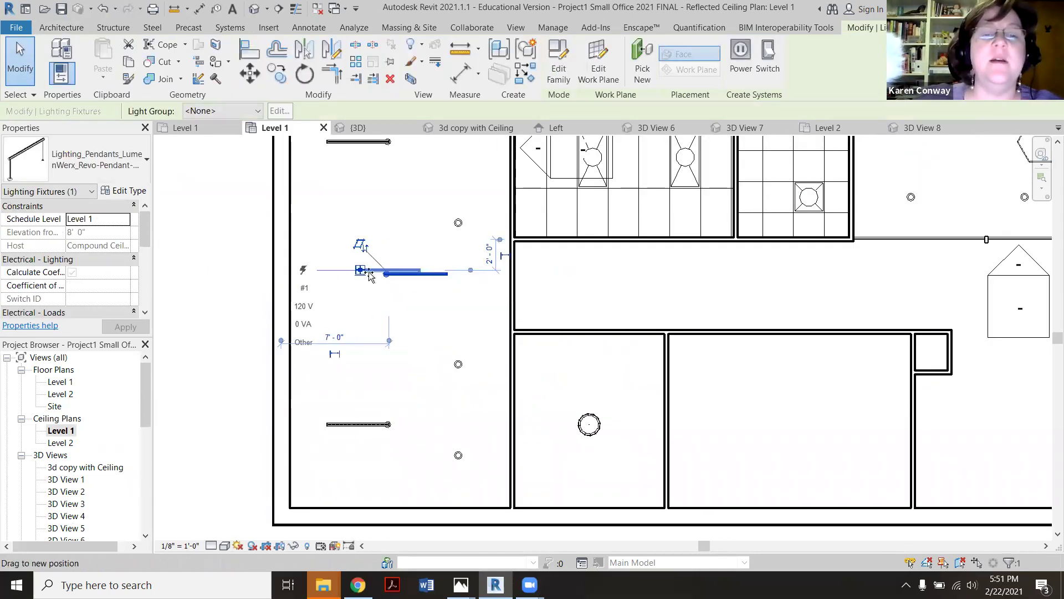
{"action": "left_click_drag", "start_coordinate": [368, 276], "coordinate": [347, 272]}
{"action": "left_click", "coordinate": [218, 337]}
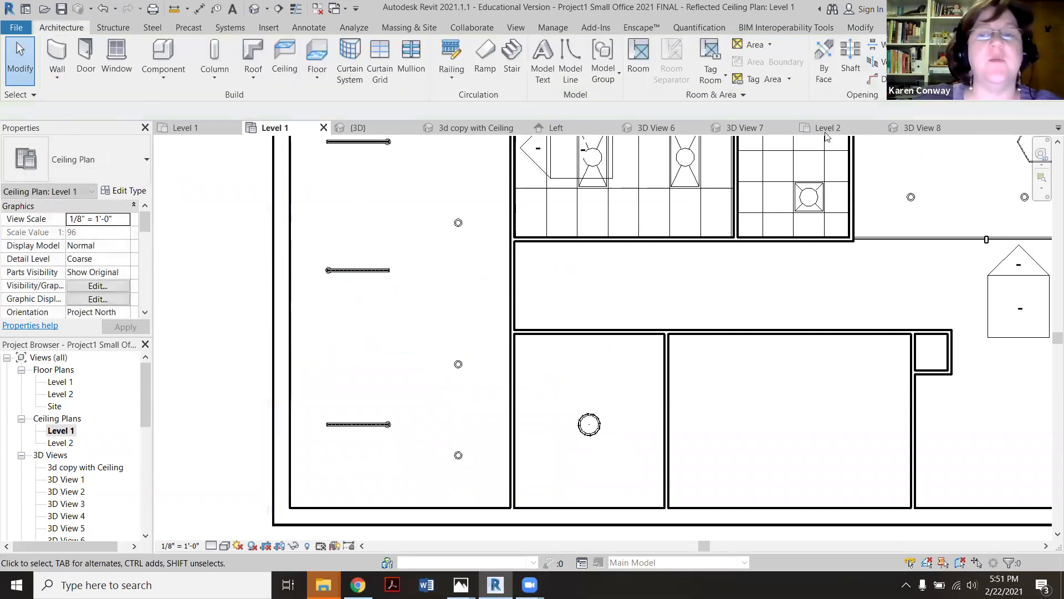
Extend the crop region of 3D View 8 downward to include the whole table, its chairs and the floor.
{"action": "left_click", "coordinate": [914, 128]}
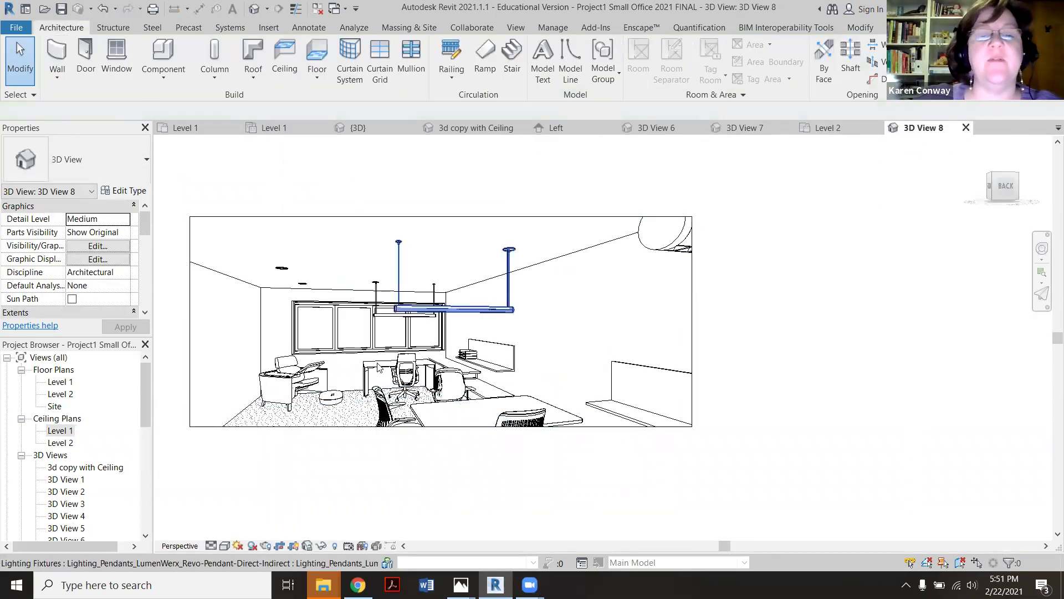
{"action": "scroll", "coordinate": [304, 454], "scroll_direction": "up", "scroll_amount": 3}
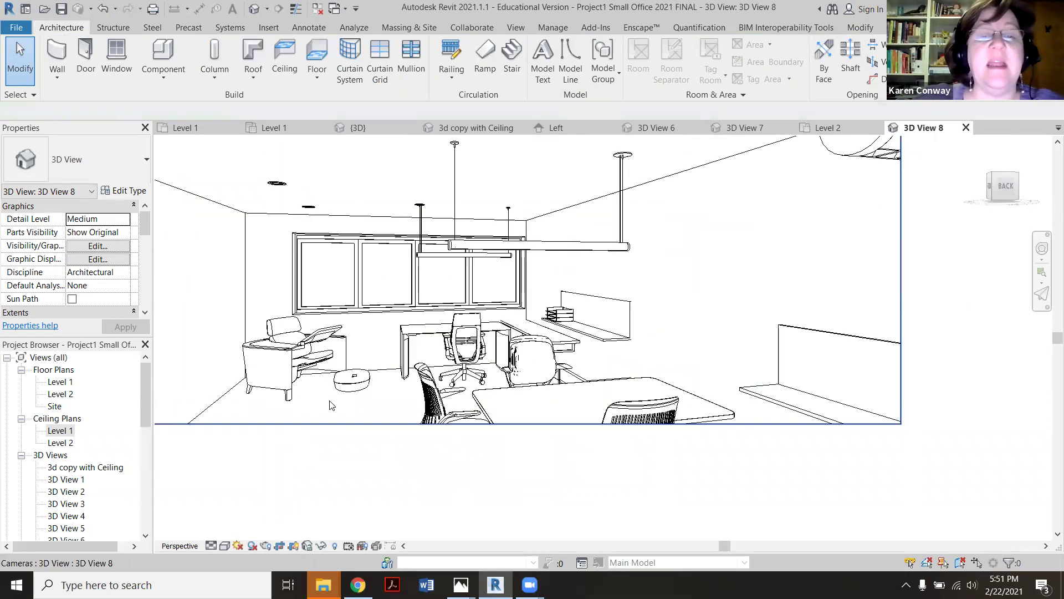
{"action": "scroll", "coordinate": [376, 364], "scroll_direction": "down", "scroll_amount": 3}
{"action": "left_click", "coordinate": [490, 398]}
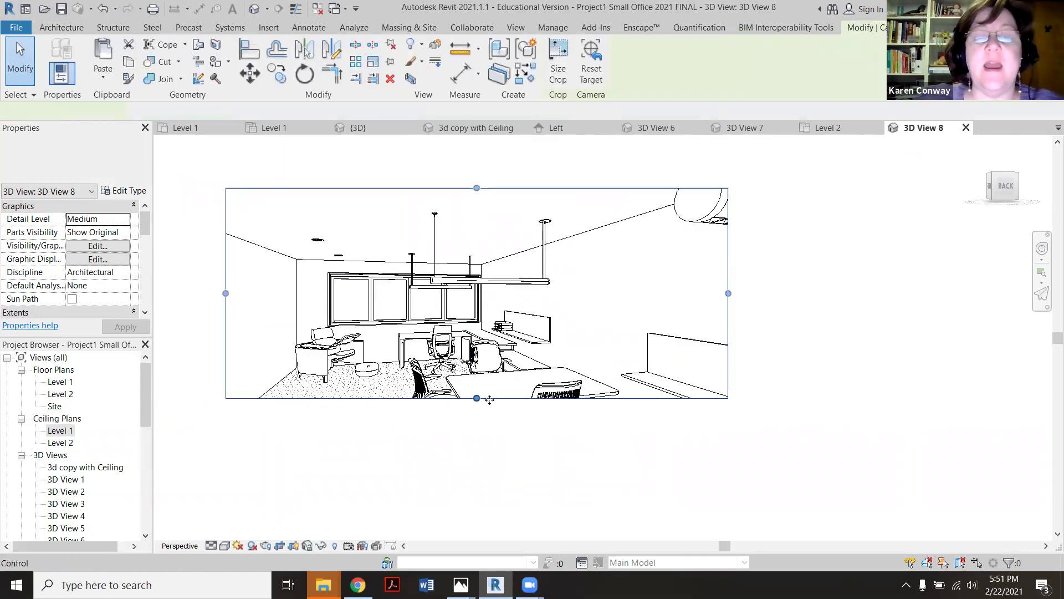
{"action": "left_click_drag", "start_coordinate": [489, 398], "coordinate": [680, 468]}
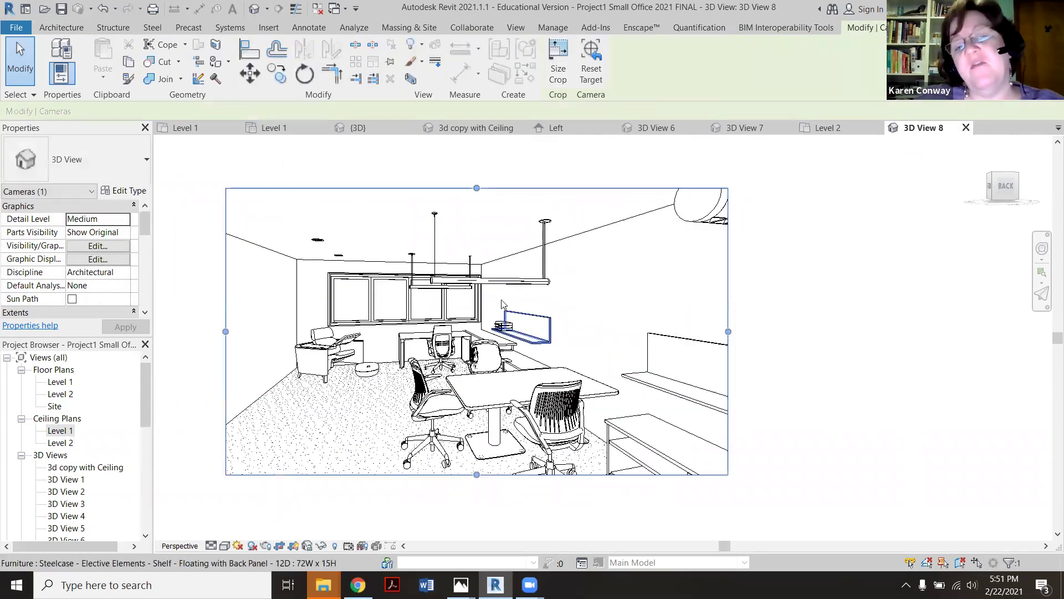
Set the Default Elevation of the Revo pendant type to 2' in its type properties, starting from the far pendant in 3D View 8.
{"action": "scroll", "coordinate": [410, 294], "scroll_direction": "up", "scroll_amount": 3}
{"action": "left_click", "coordinate": [425, 285]}
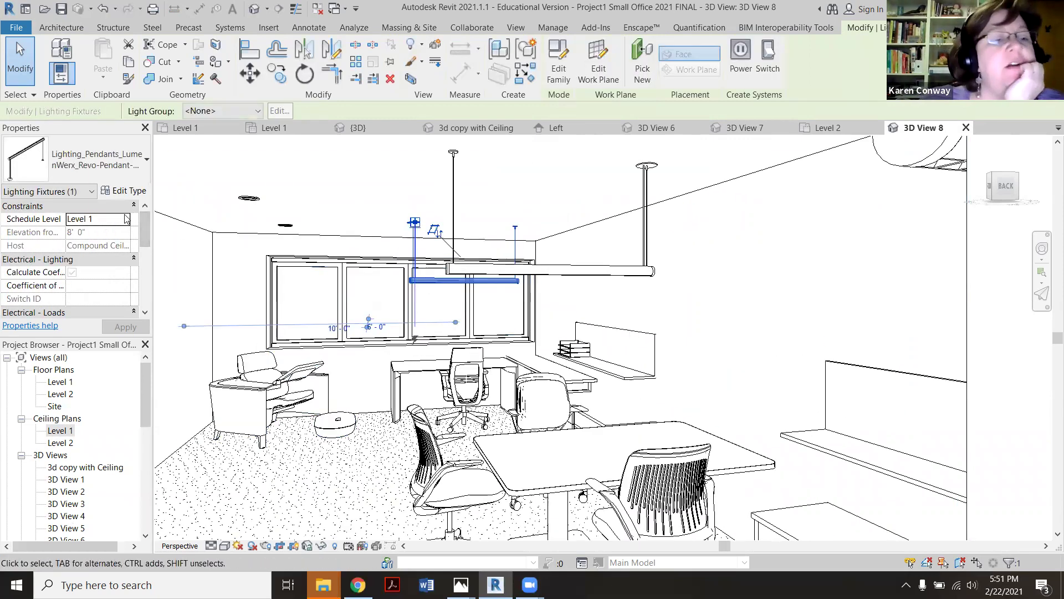
{"action": "left_click", "coordinate": [129, 191]}
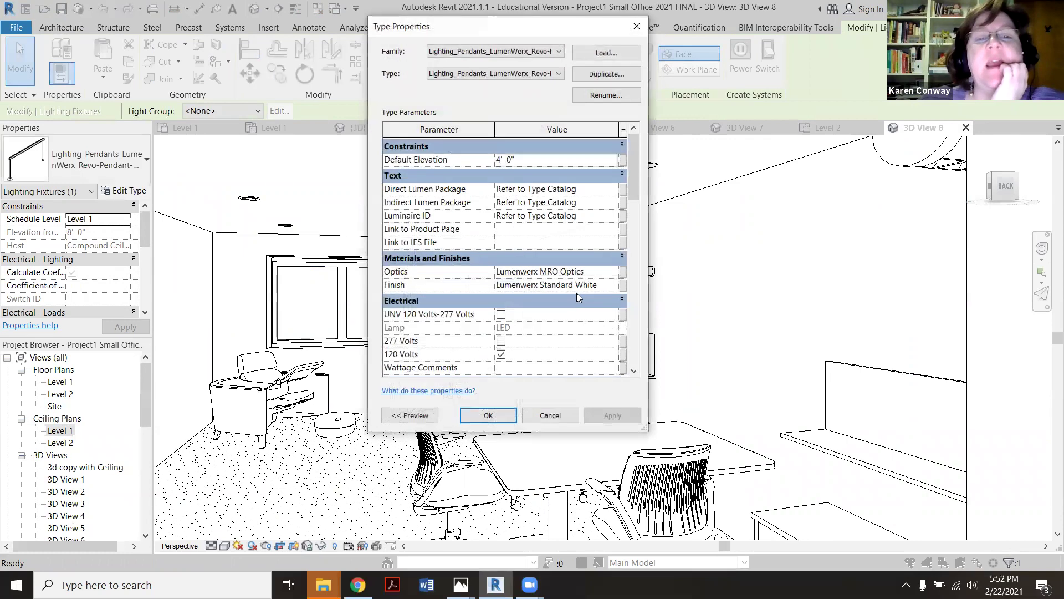
{"action": "left_click", "coordinate": [528, 160]}
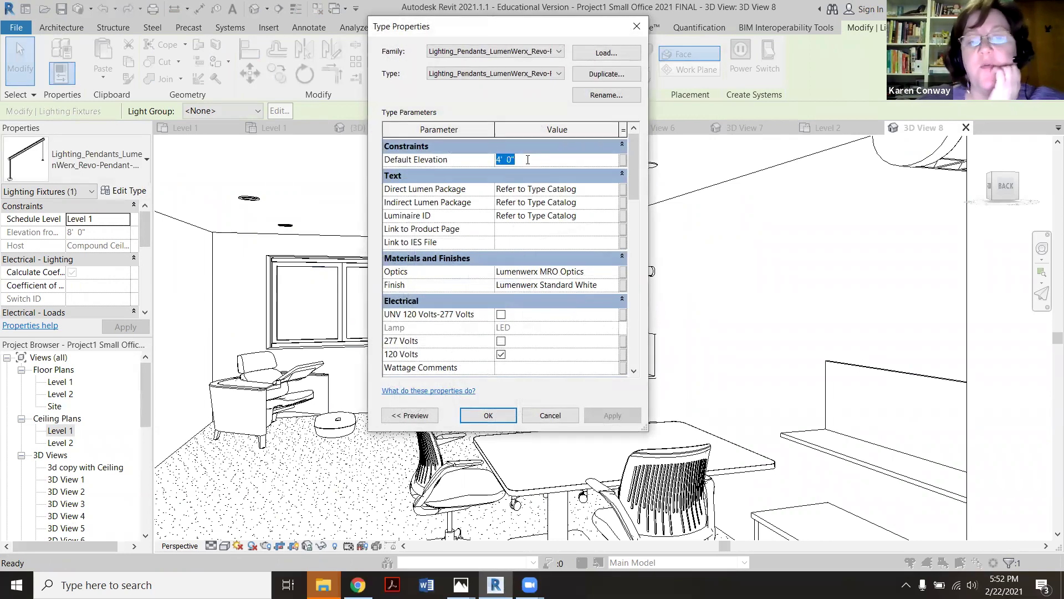
{"action": "type", "text": "2'"}
{"action": "left_click", "coordinate": [609, 415]}
{"action": "left_click_drag", "start_coordinate": [399, 26], "coordinate": [126, 41]}
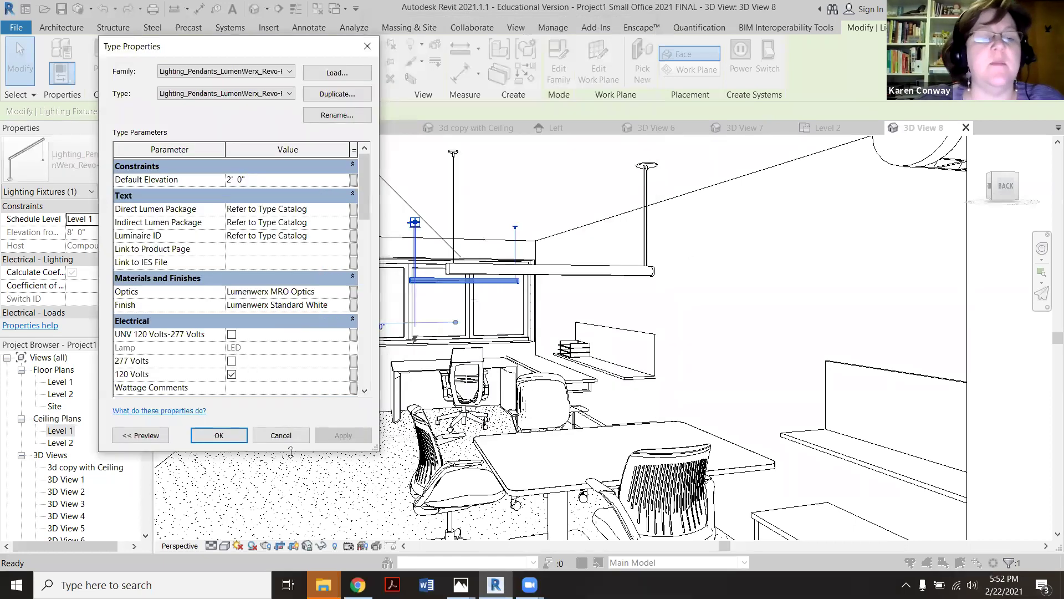
{"action": "left_click", "coordinate": [216, 434]}
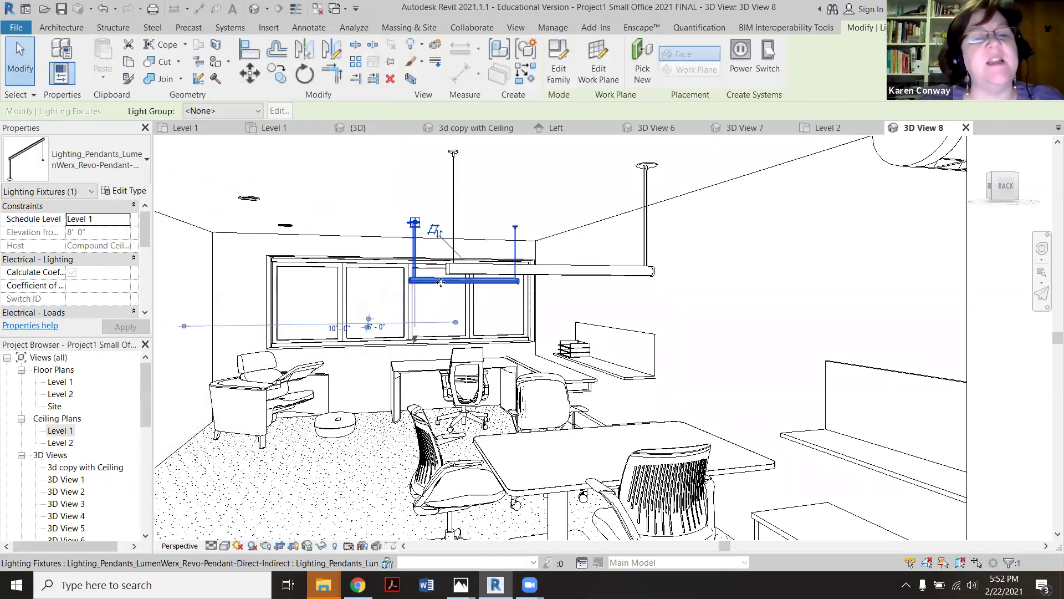
{"action": "key", "text": "Escape"}
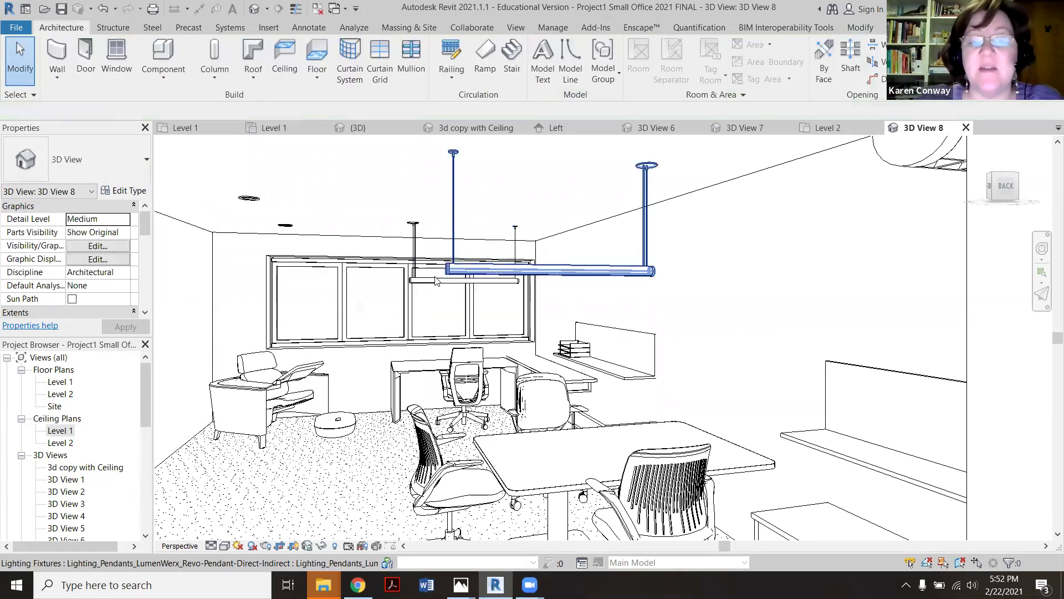
Set the Revo pendant type's Suspension Height to 5' and apply it to the pendants in 3D View 8.
{"action": "left_click", "coordinate": [432, 289]}
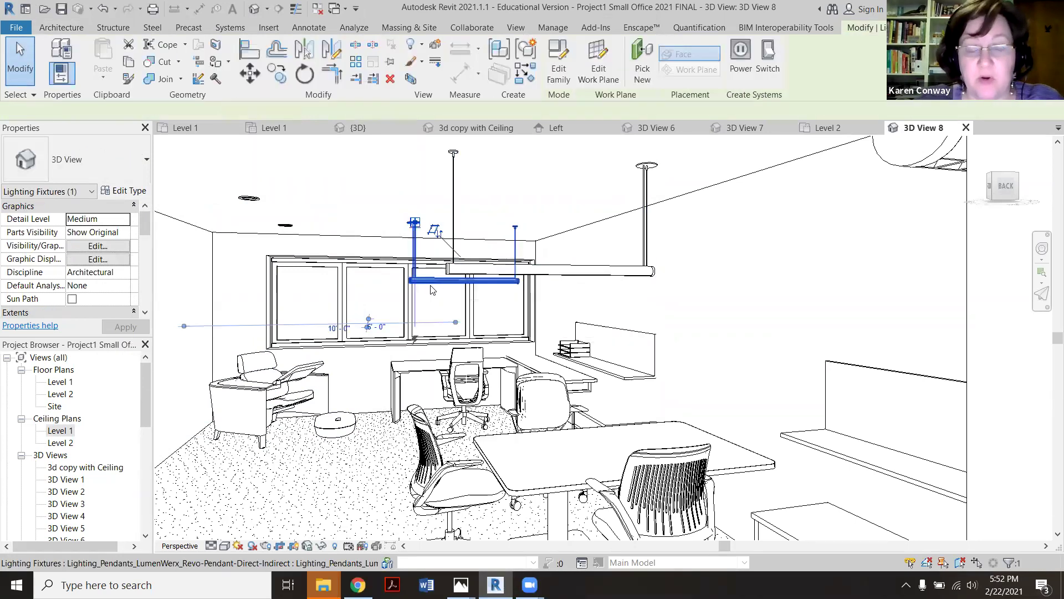
{"action": "mouse_move", "coordinate": [143, 234]}
{"action": "left_mouse_down"}
{"action": "mouse_move", "coordinate": [150, 300]}
{"action": "mouse_move", "coordinate": [149, 215]}
{"action": "left_mouse_up"}
{"action": "left_click", "coordinate": [124, 190]}
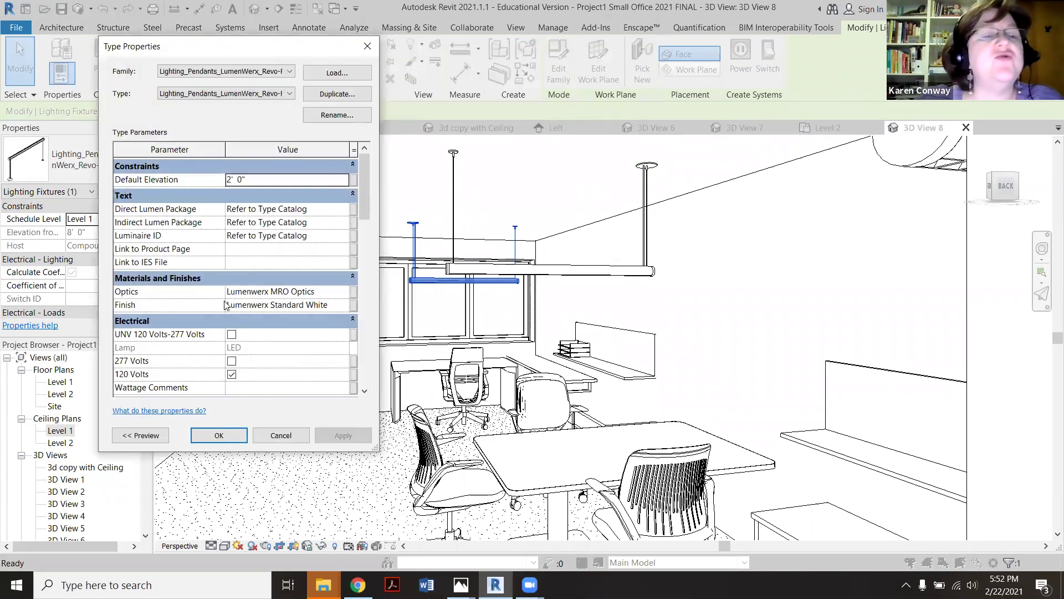
{"action": "scroll", "coordinate": [279, 238], "scroll_direction": "down", "scroll_amount": 5}
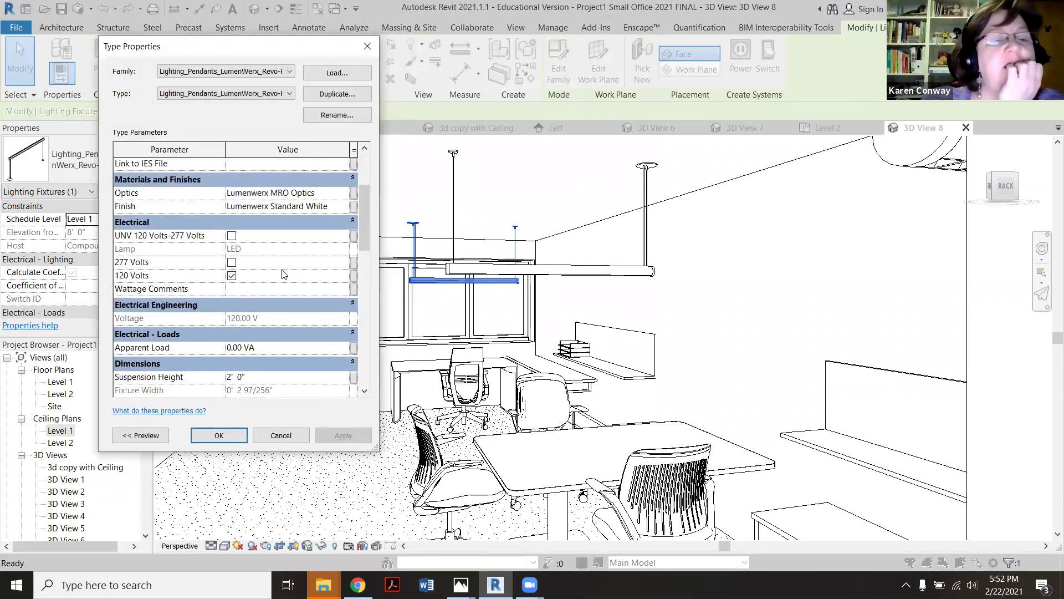
{"action": "left_click", "coordinate": [269, 334]}
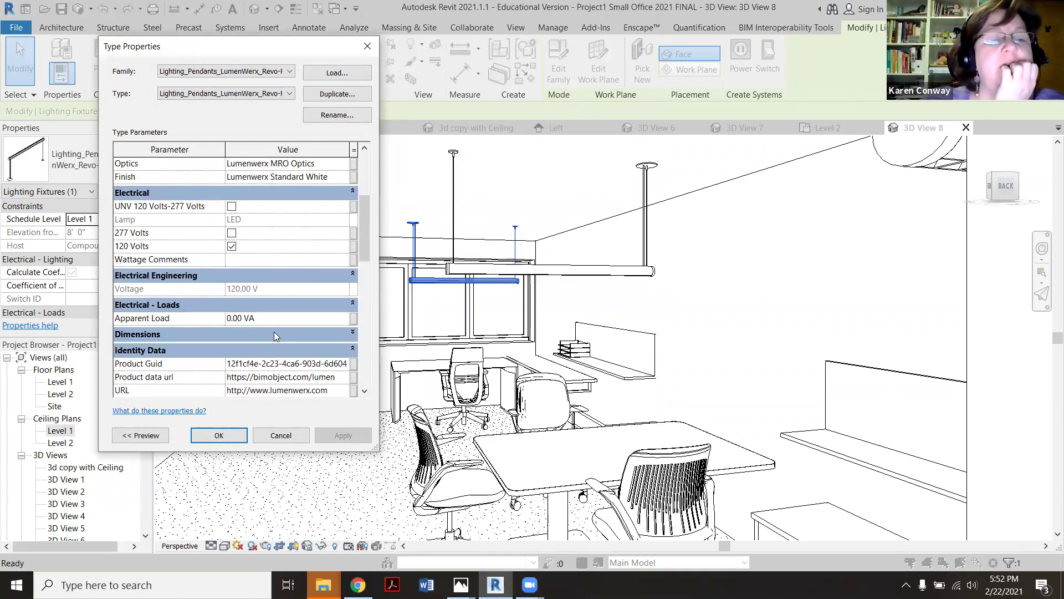
{"action": "left_click", "coordinate": [191, 332]}
{"action": "left_click", "coordinate": [272, 347]}
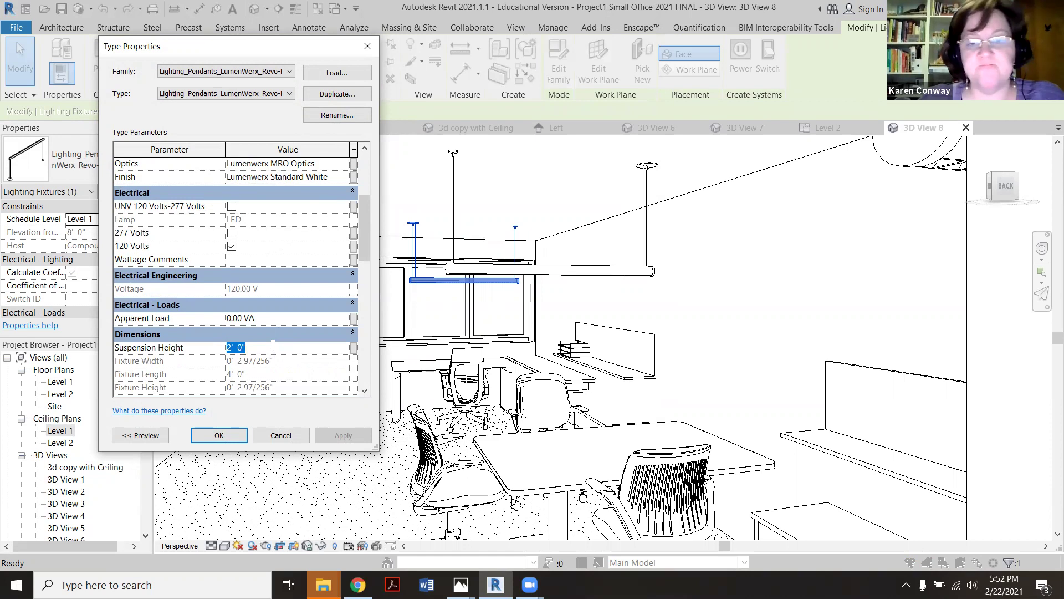
{"action": "type", "text": "5"}
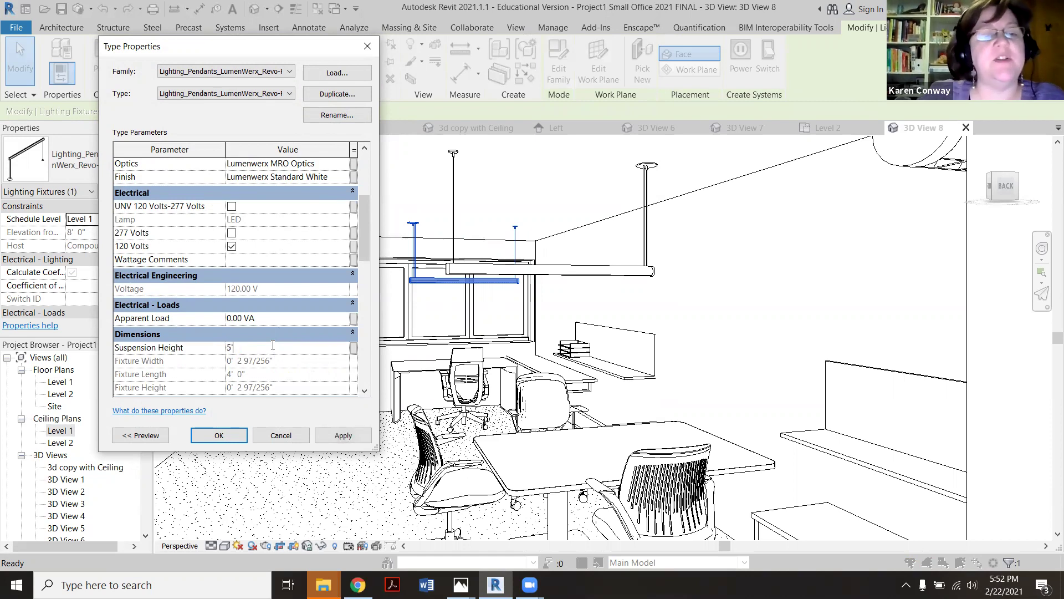
{"action": "left_click", "coordinate": [353, 435]}
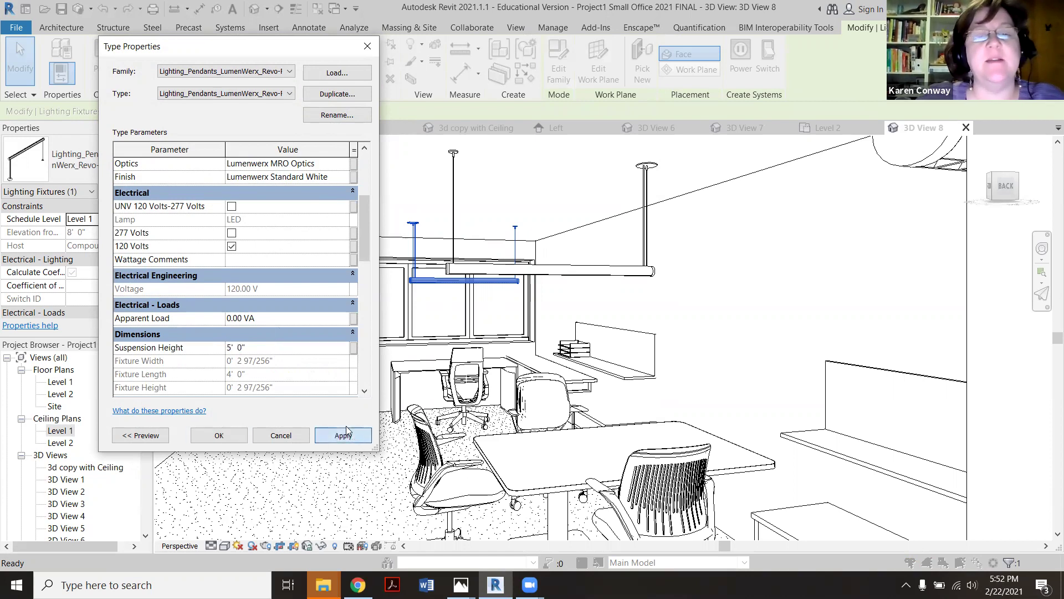
{"action": "left_click", "coordinate": [345, 433]}
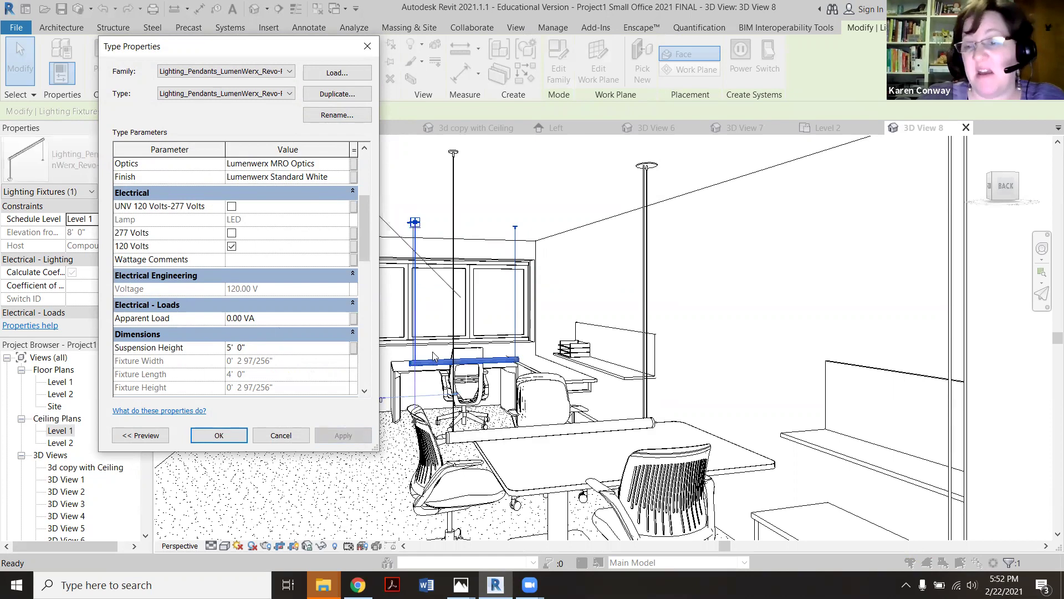
Set the Revo pendant type's Suspension Height to 1', review its other type parameters and accept the changes.
{"action": "left_click", "coordinate": [264, 348]}
{"action": "type", "text": "1"}
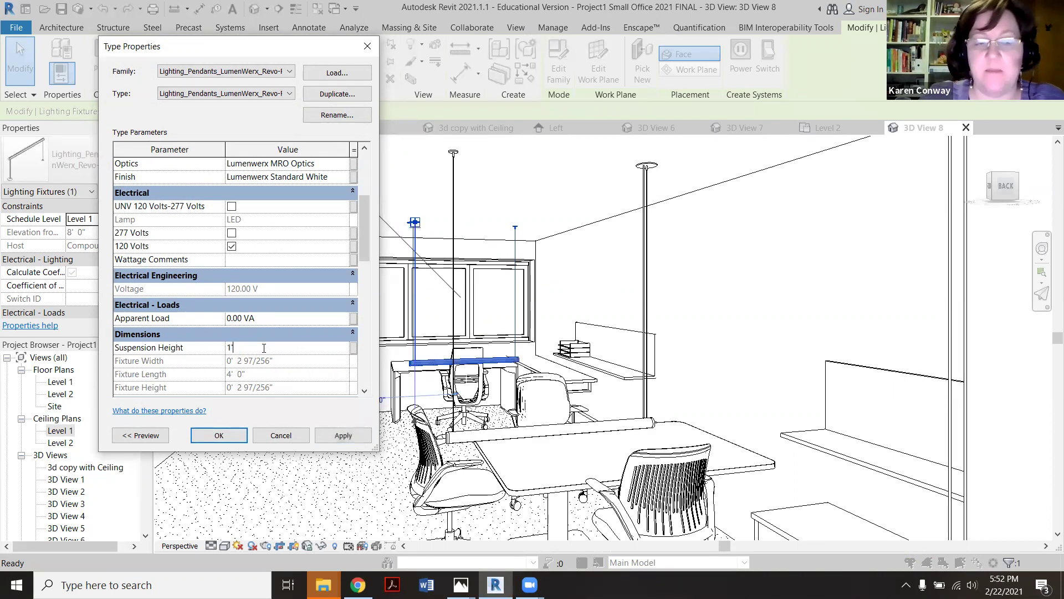
{"action": "left_click", "coordinate": [327, 437]}
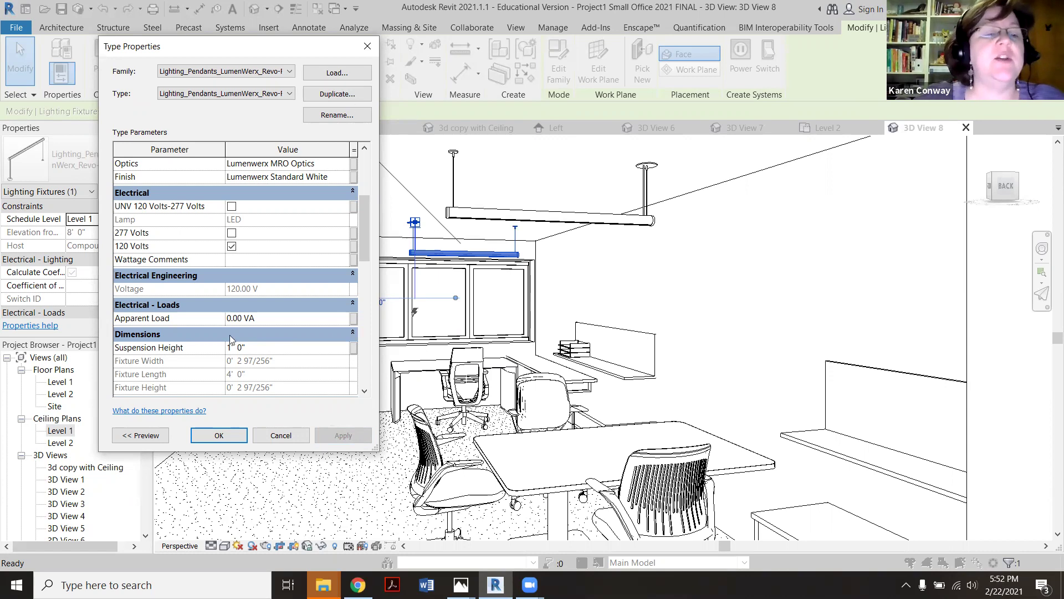
{"action": "scroll", "coordinate": [185, 287], "scroll_direction": "up", "scroll_amount": 3}
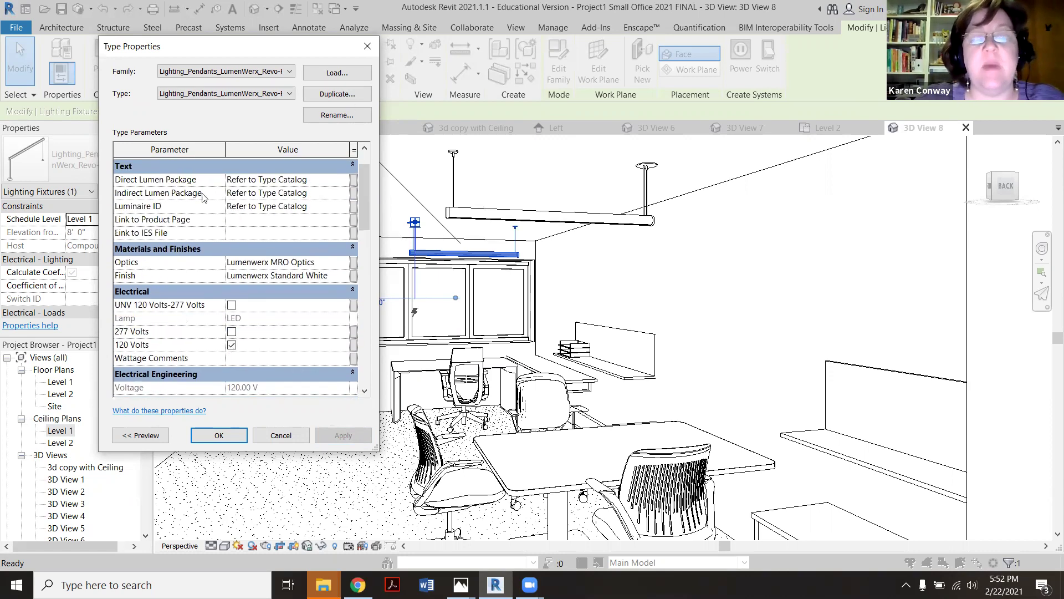
{"action": "scroll", "coordinate": [203, 252], "scroll_direction": "up", "scroll_amount": 1}
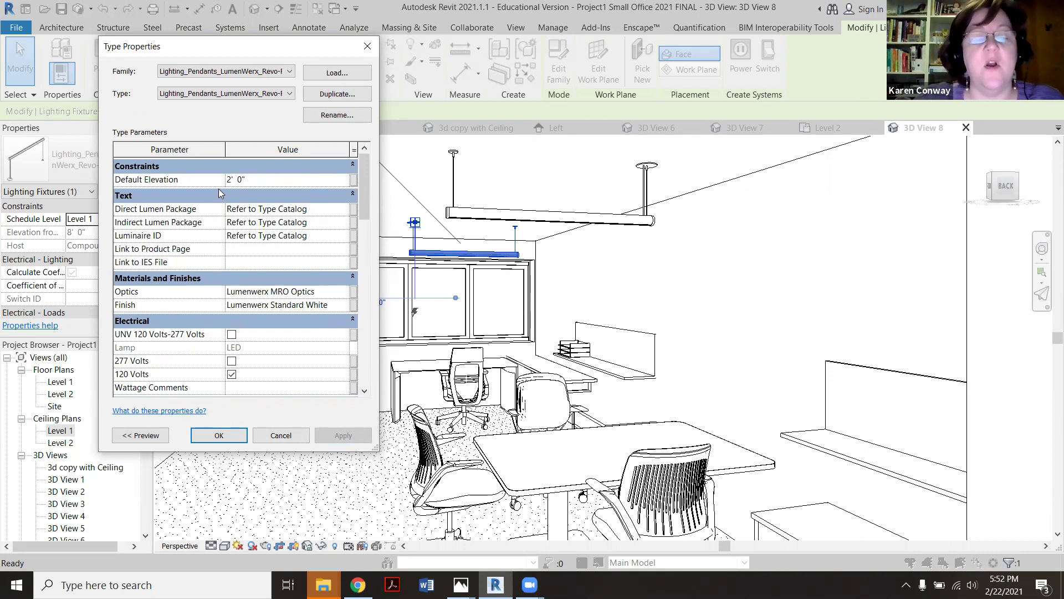
{"action": "scroll", "coordinate": [222, 211], "scroll_direction": "down", "scroll_amount": 2}
{"action": "scroll", "coordinate": [233, 295], "scroll_direction": "down", "scroll_amount": 5}
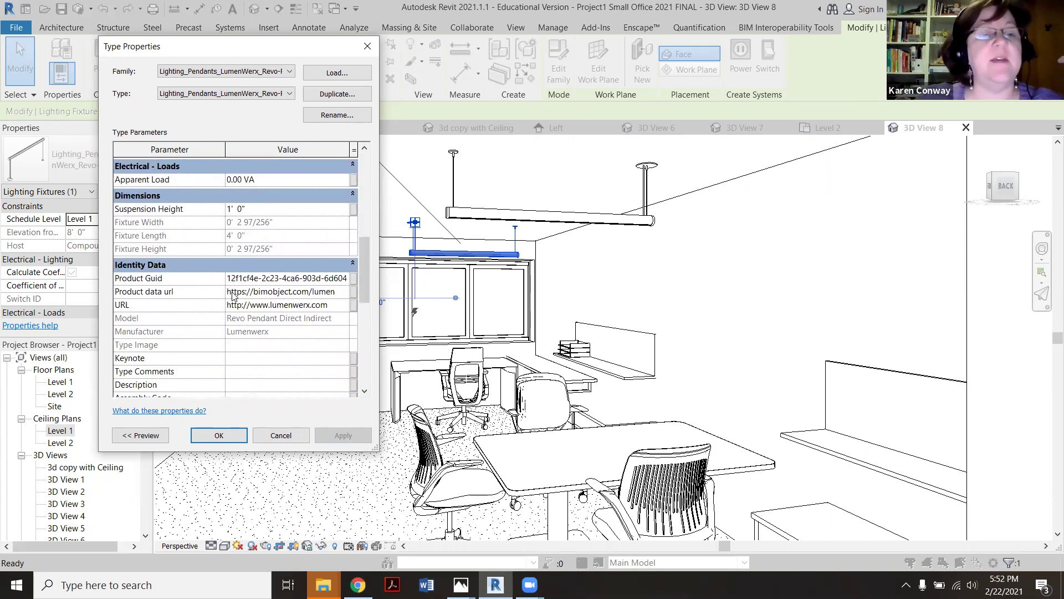
{"action": "scroll", "coordinate": [236, 322], "scroll_direction": "down", "scroll_amount": 6}
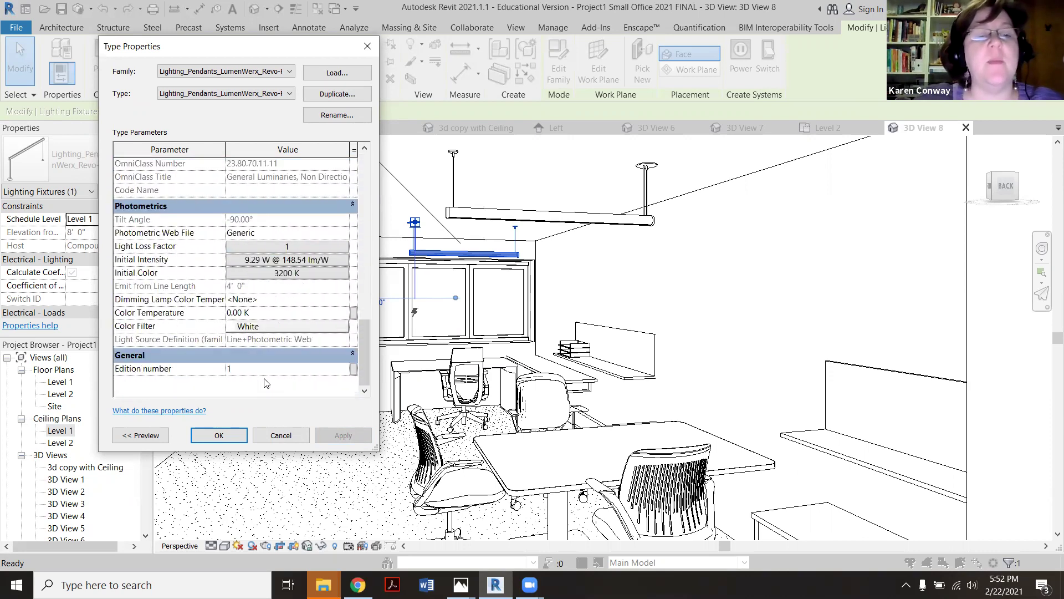
{"action": "left_click", "coordinate": [219, 436]}
Review the lighting fixture types available for the selected pendant, keeping the Revo Pendant Direct-Indirect type.
{"action": "left_click", "coordinate": [125, 157]}
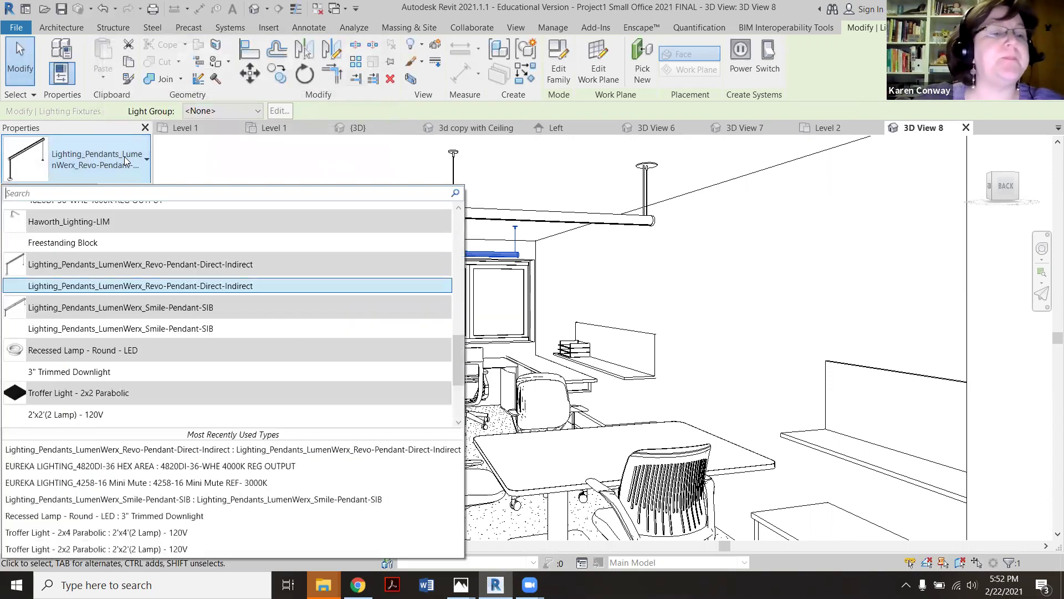
{"action": "left_click", "coordinate": [140, 286]}
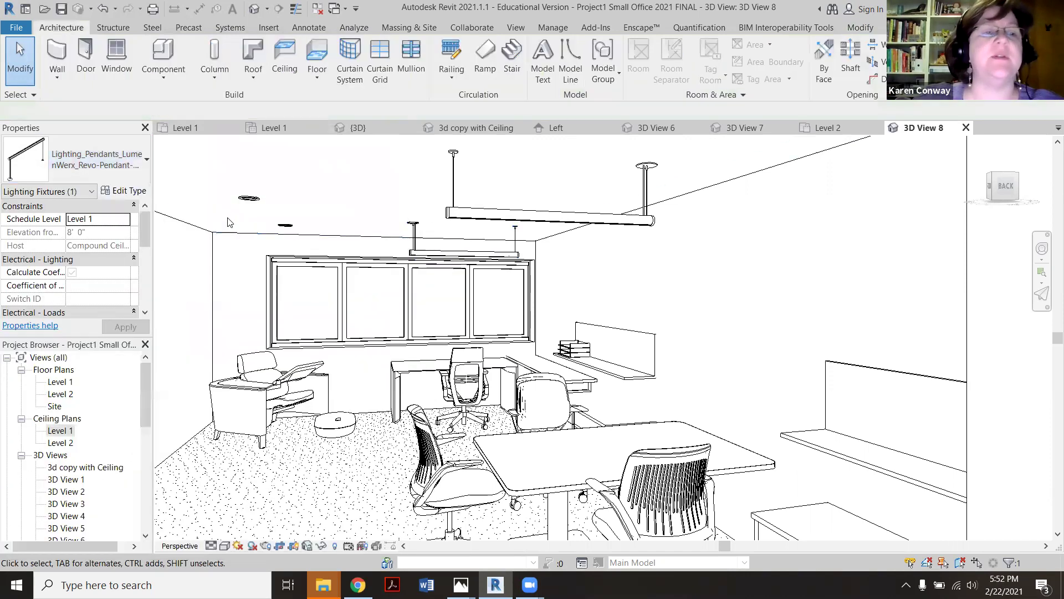
{"action": "key", "text": "Escape"}
Examine the Level 1 floor plan, then the Level 1 ceiling plan, checking the middle pendant and the overall fixture layout.
{"action": "double_click", "coordinate": [61, 382]}
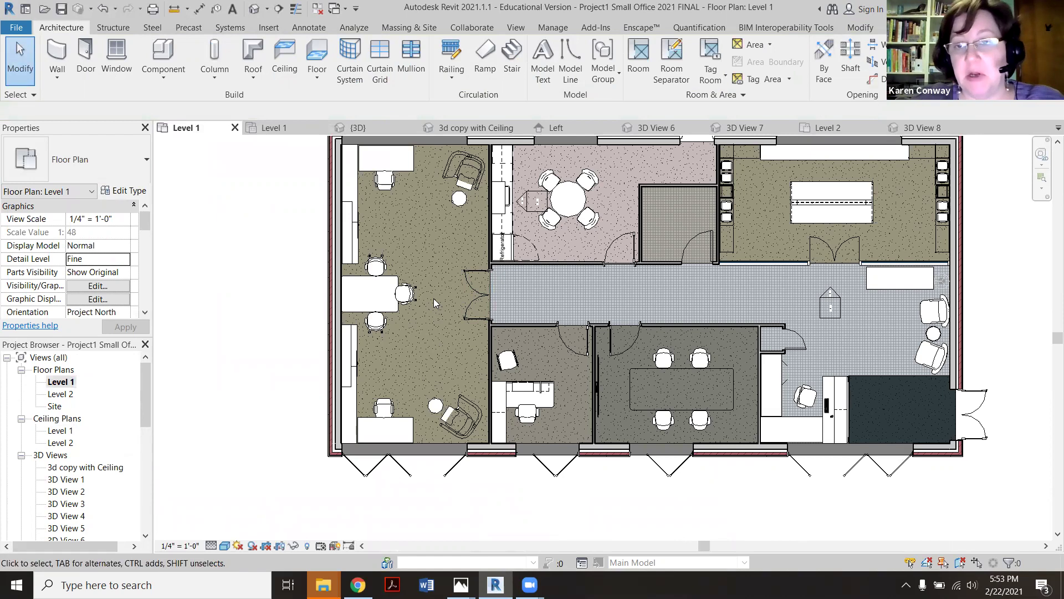
{"action": "double_click", "coordinate": [59, 431]}
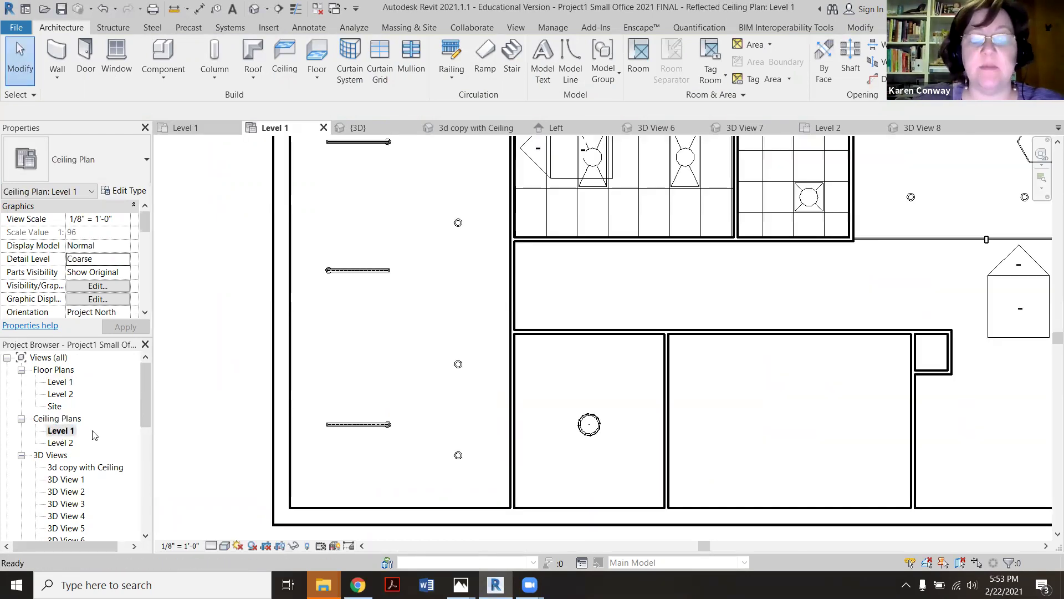
{"action": "scroll", "coordinate": [513, 305], "scroll_direction": "down", "scroll_amount": 2}
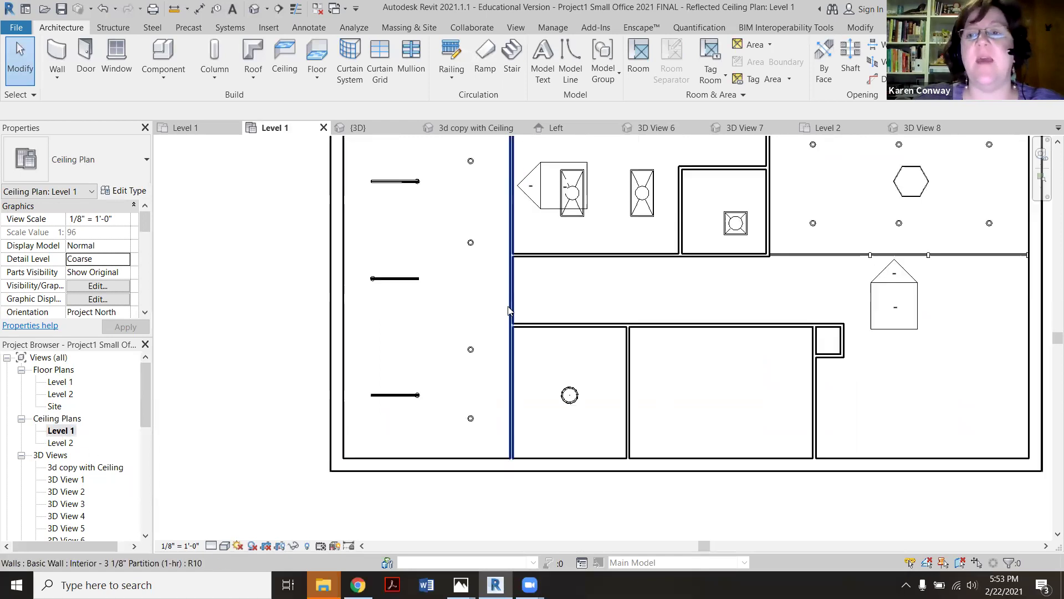
{"action": "left_click", "coordinate": [395, 280]}
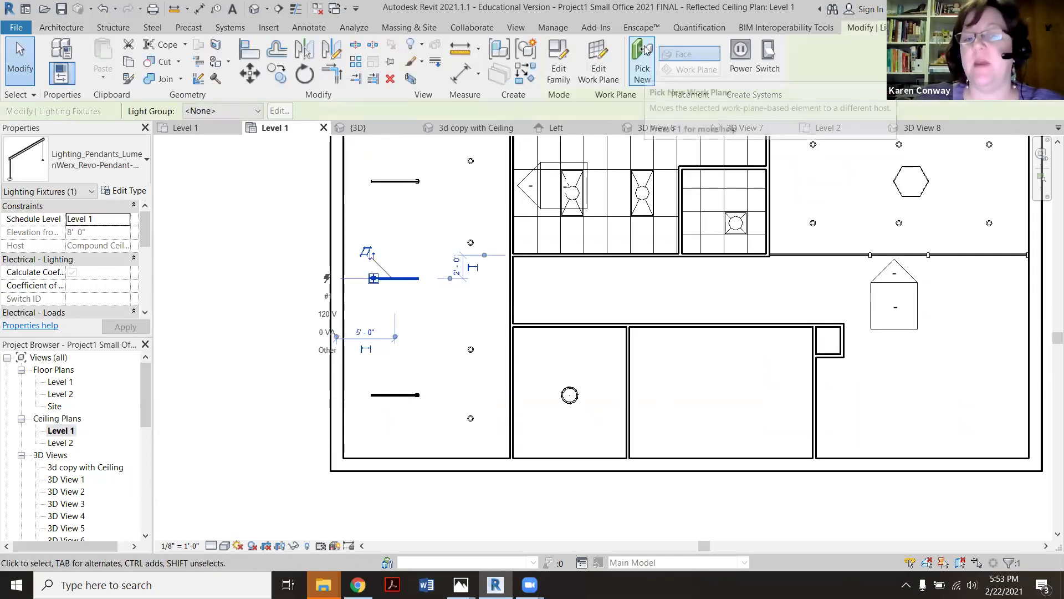
{"action": "left_click", "coordinate": [223, 350]}
{"action": "scroll", "coordinate": [275, 435], "scroll_direction": "down", "scroll_amount": 2}
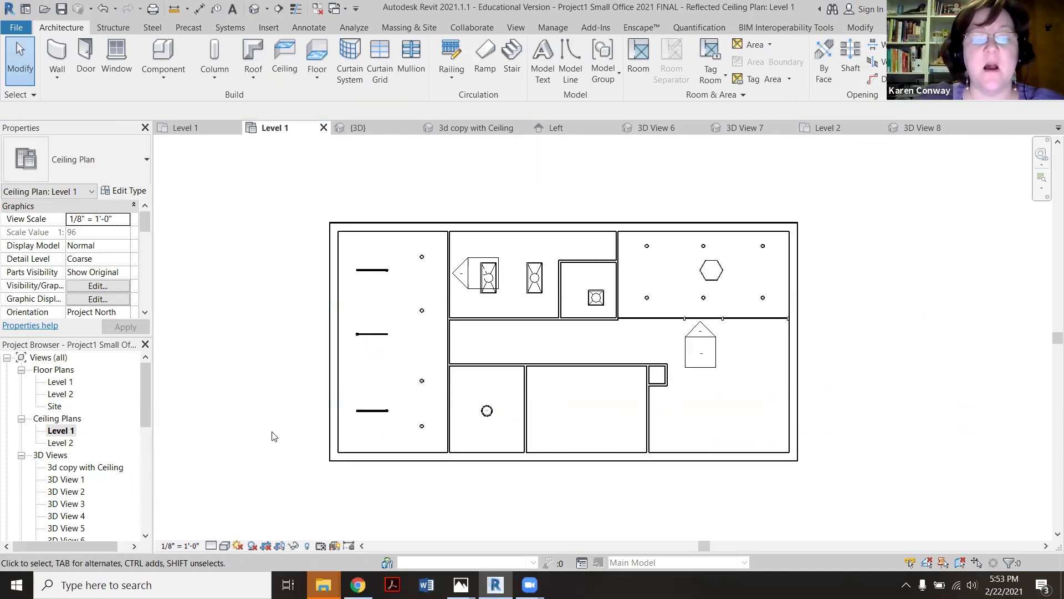
{"action": "scroll", "coordinate": [271, 436], "scroll_direction": "up", "scroll_amount": 1}
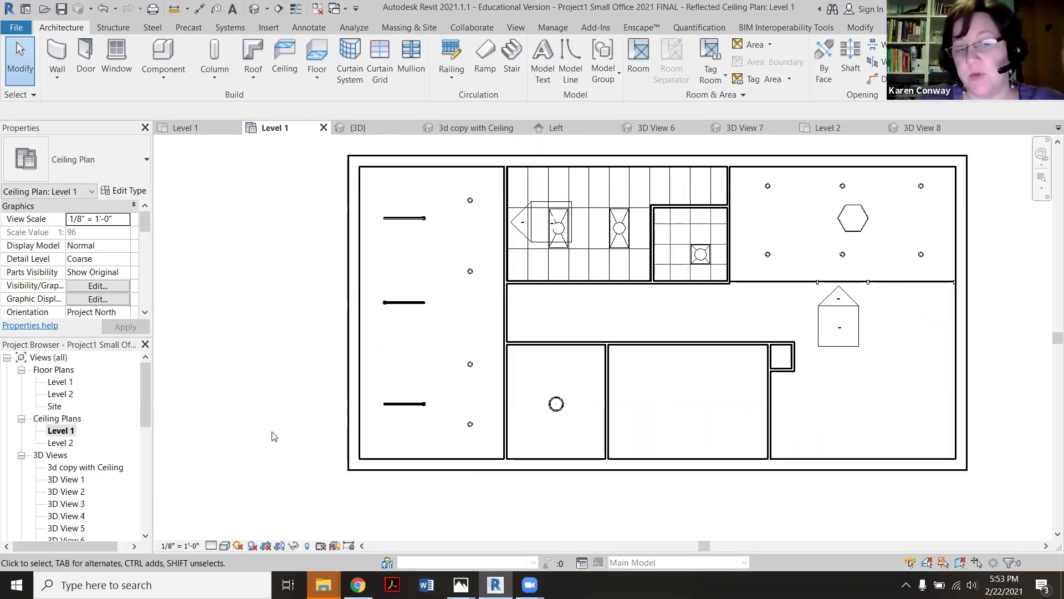